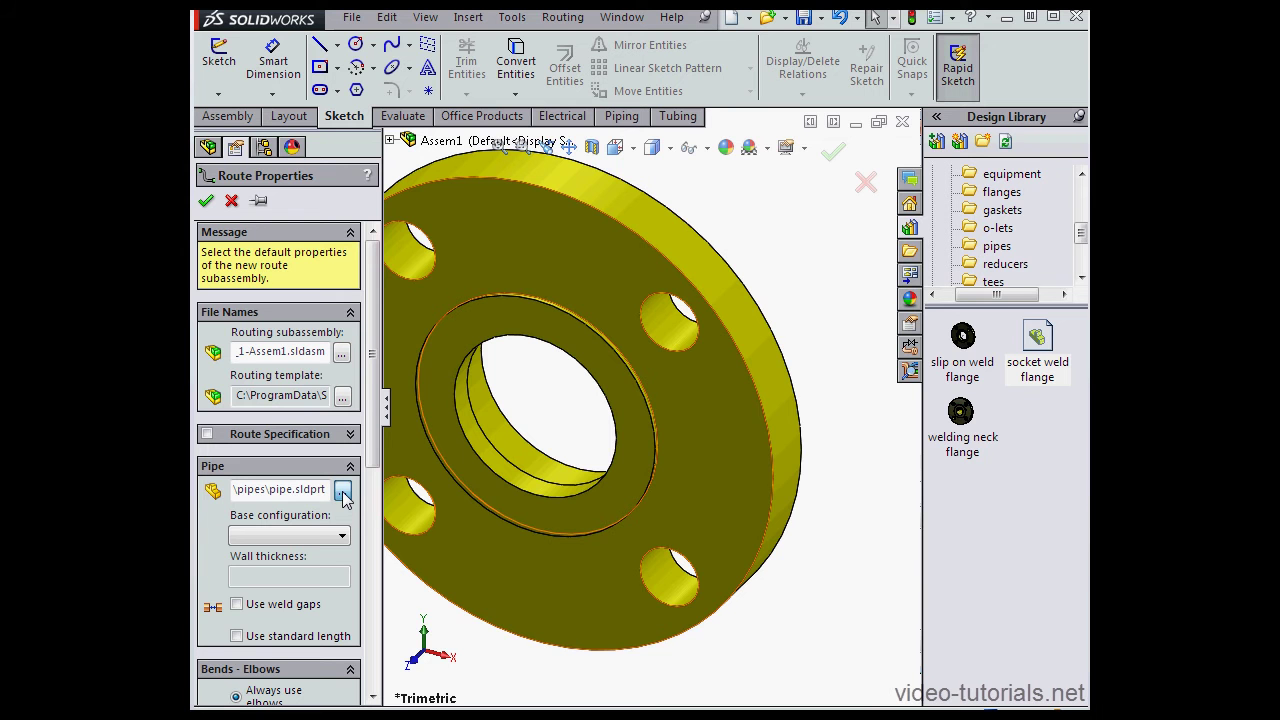
Step: Set the route's pipe to My Pipe.sldprt with base configuration 2 in
left_click(342, 491)
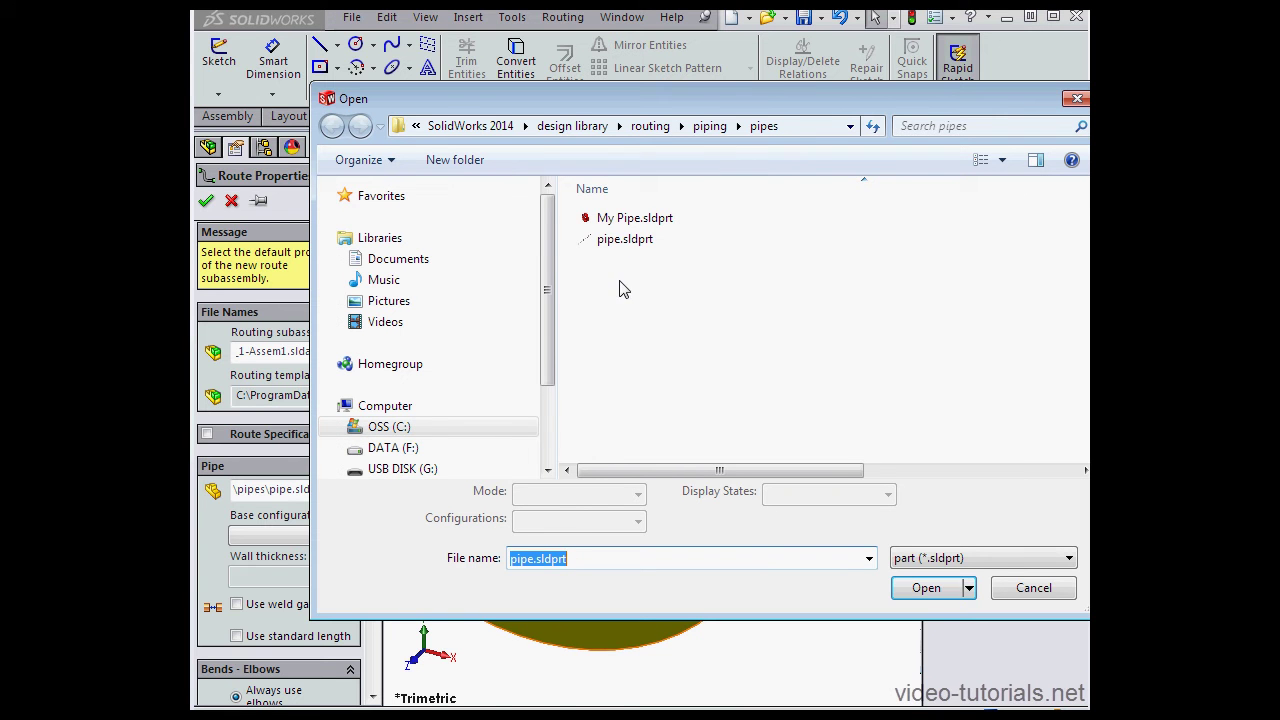
left_click(620, 217)
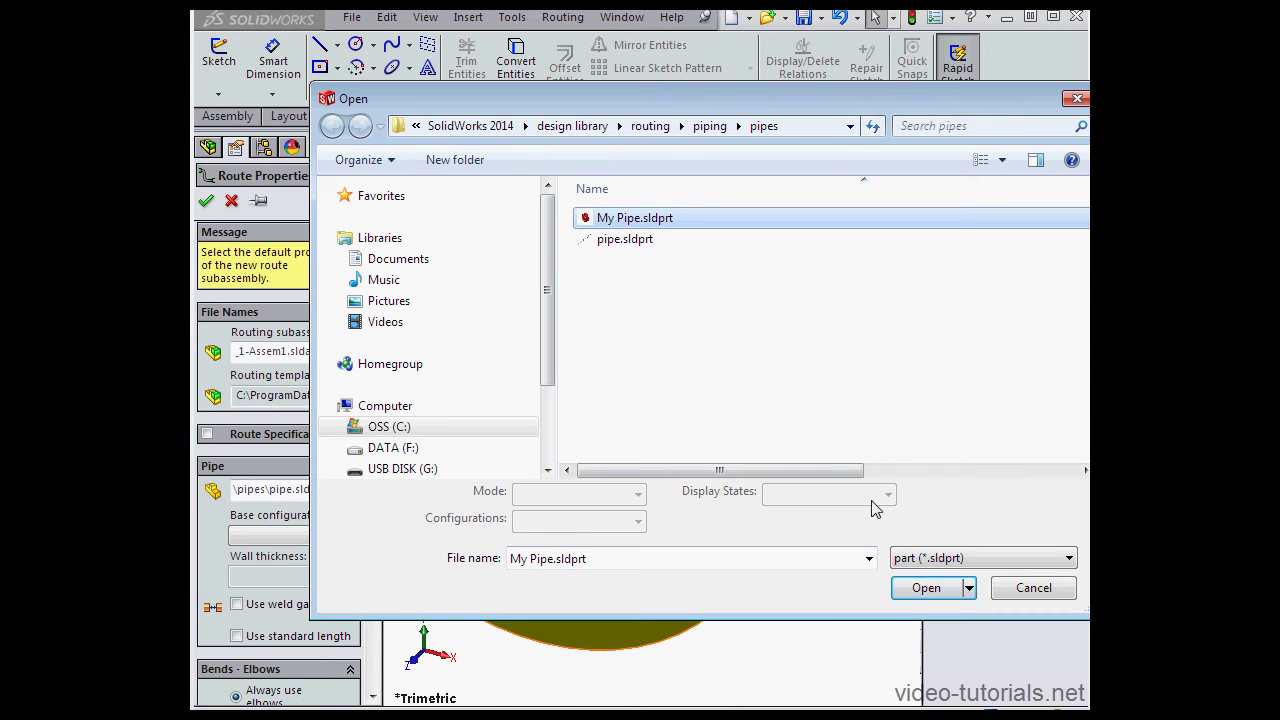
left_click(928, 588)
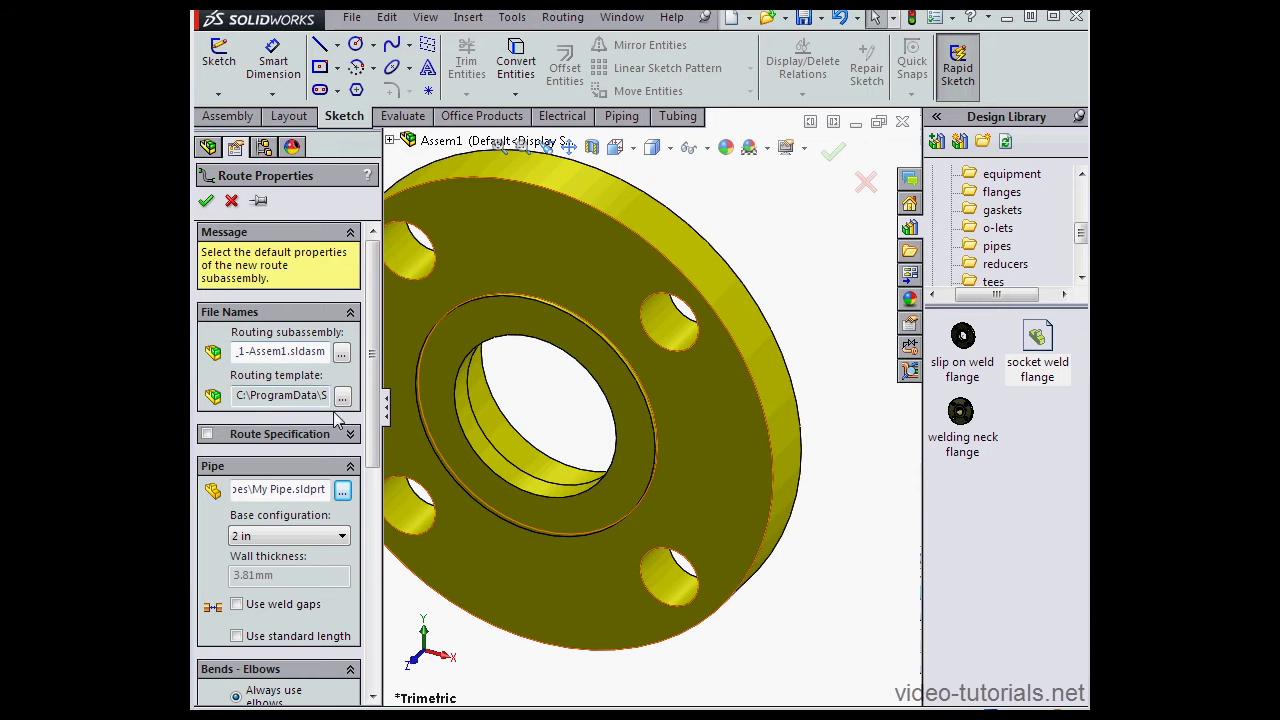
left_click(342, 537)
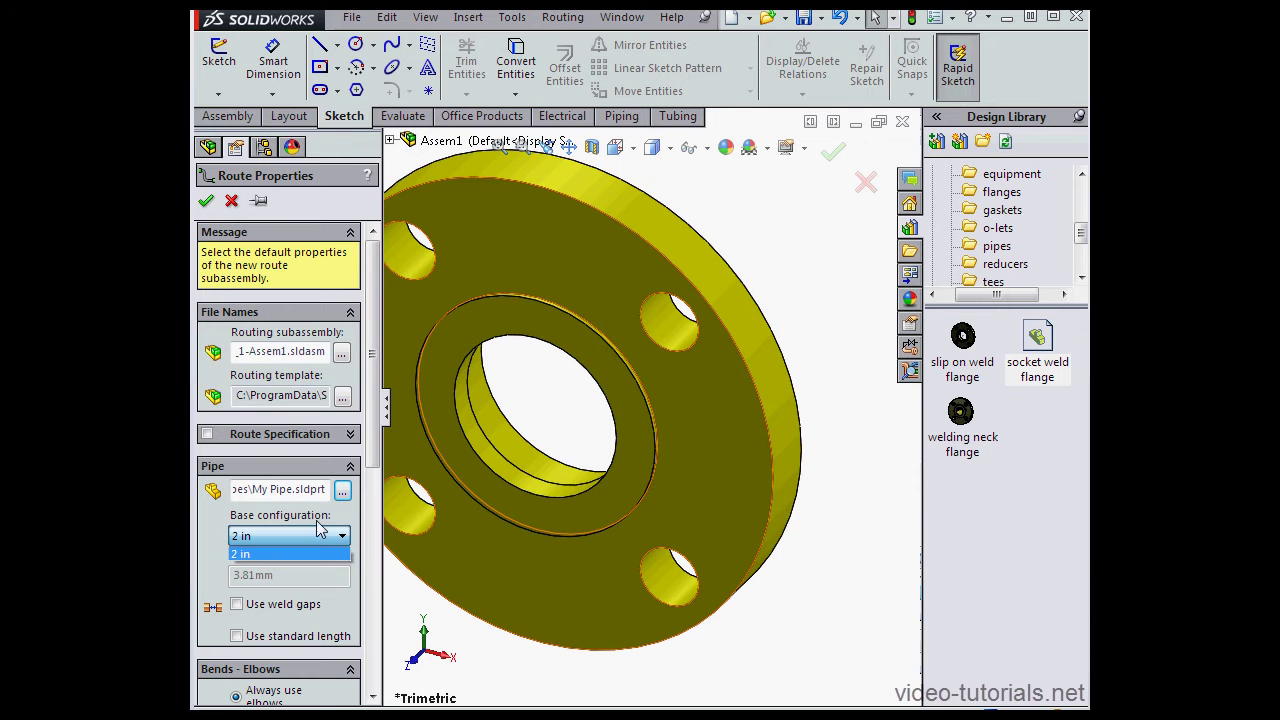
left_click(278, 556)
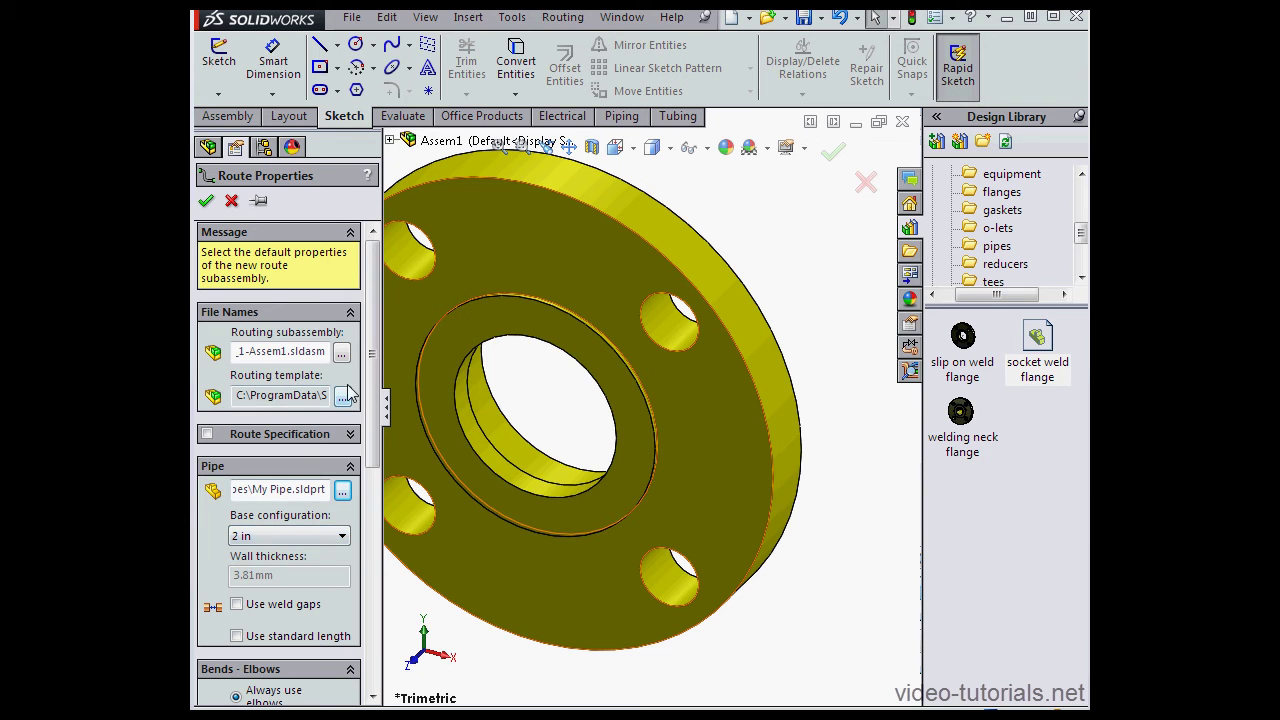
Step: Accept the route properties, finish the route sketch and dismiss the Length@Extrusion warning
left_click(207, 204)
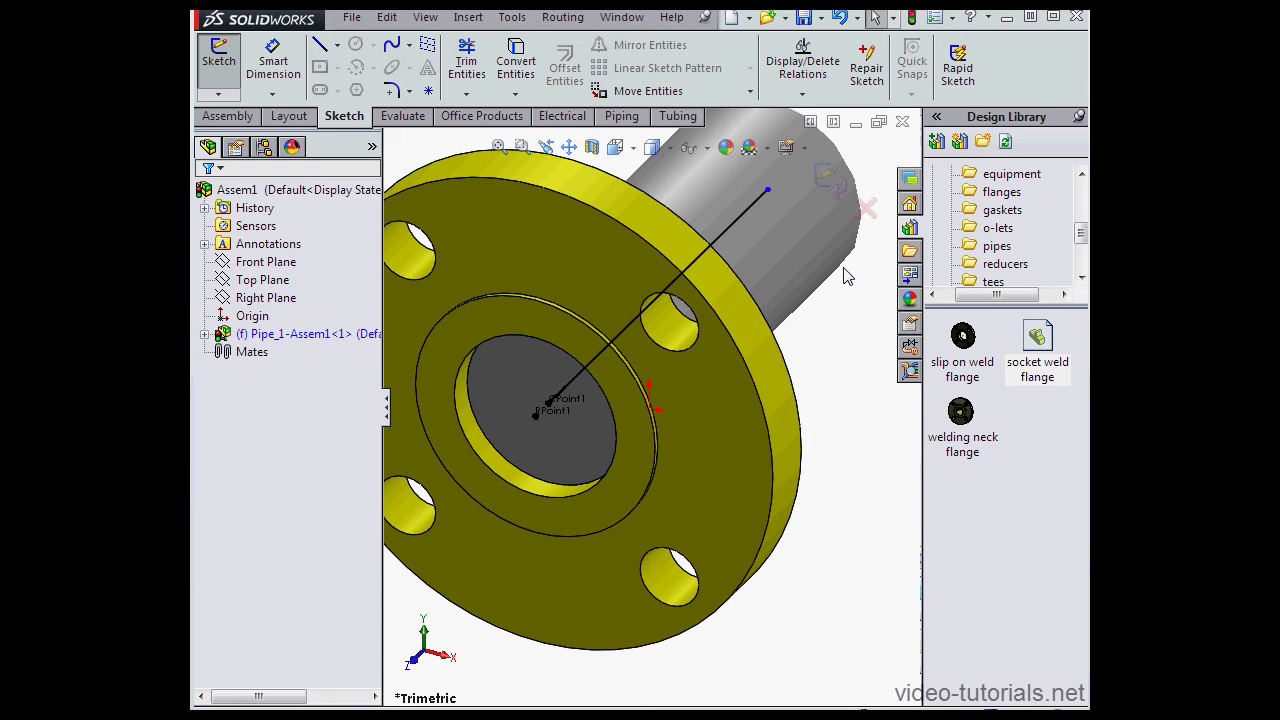
left_click(860, 205)
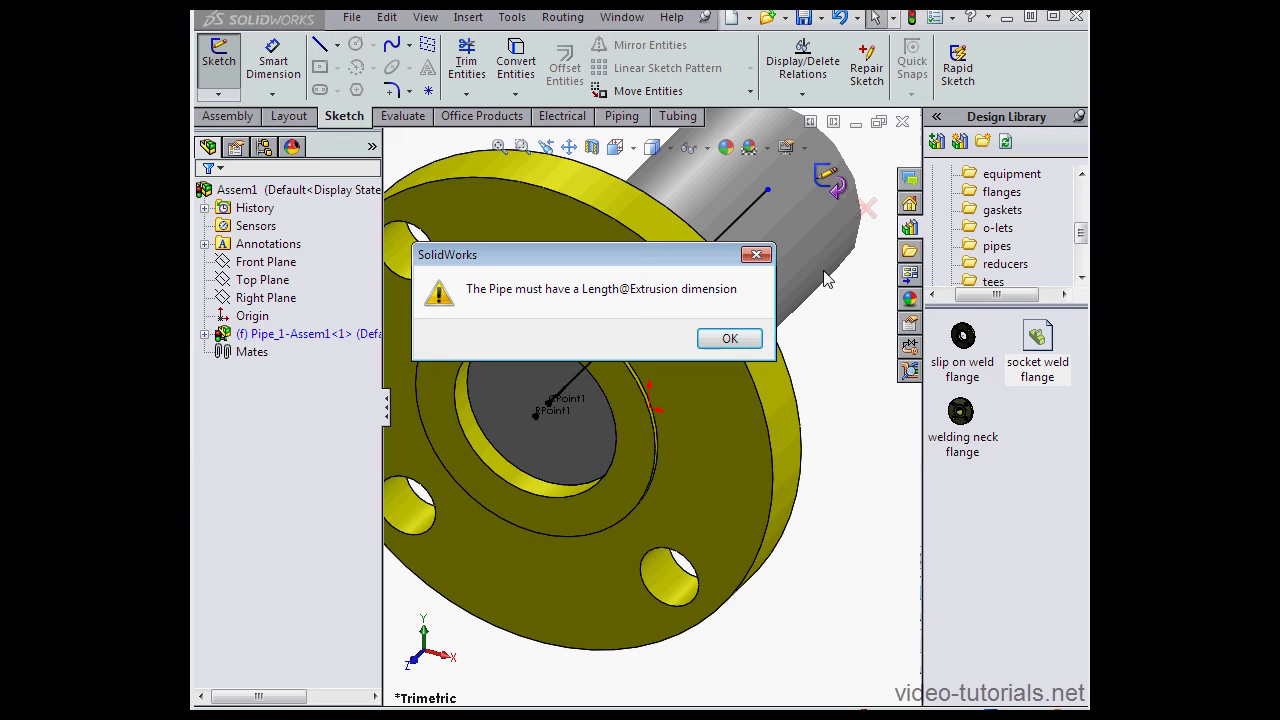
left_click(730, 339)
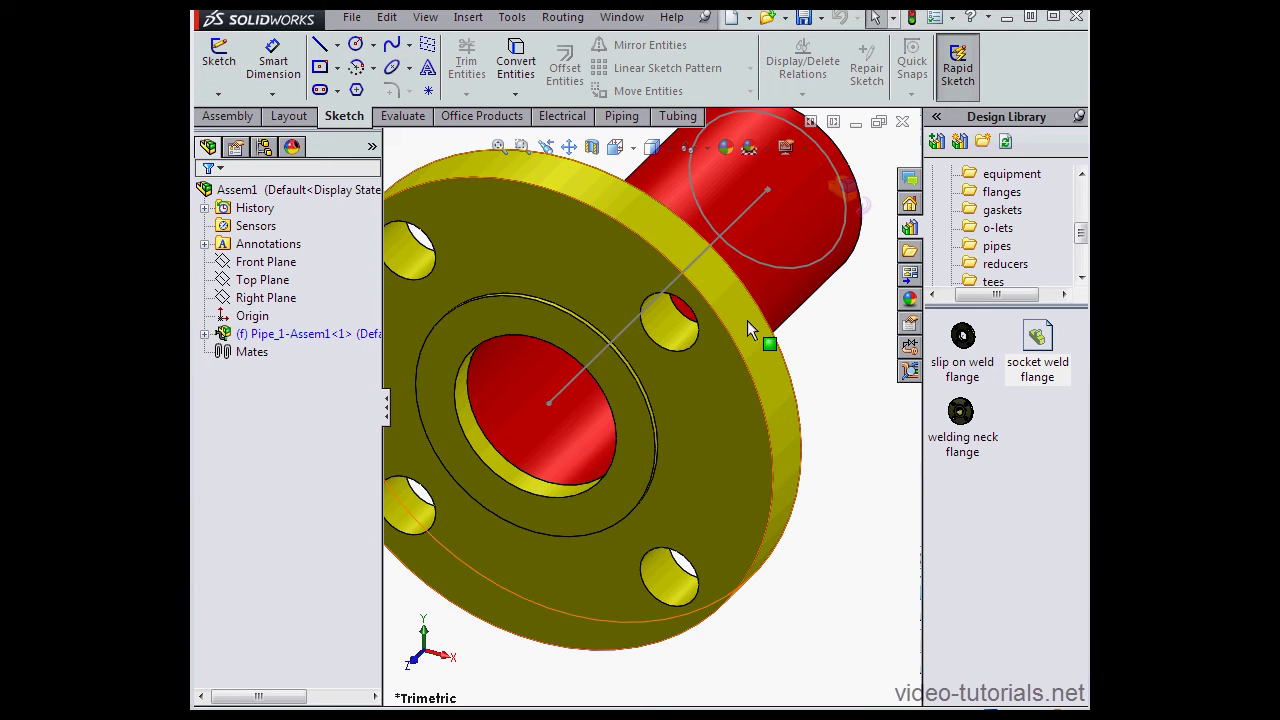
left_click(850, 190)
left_click_drag(900, 203, 571, 434)
Step: Edit the route, change its diameter to Socket Flange 150-NPS3, and dismiss the Length@Extrusion error
right_click(286, 336)
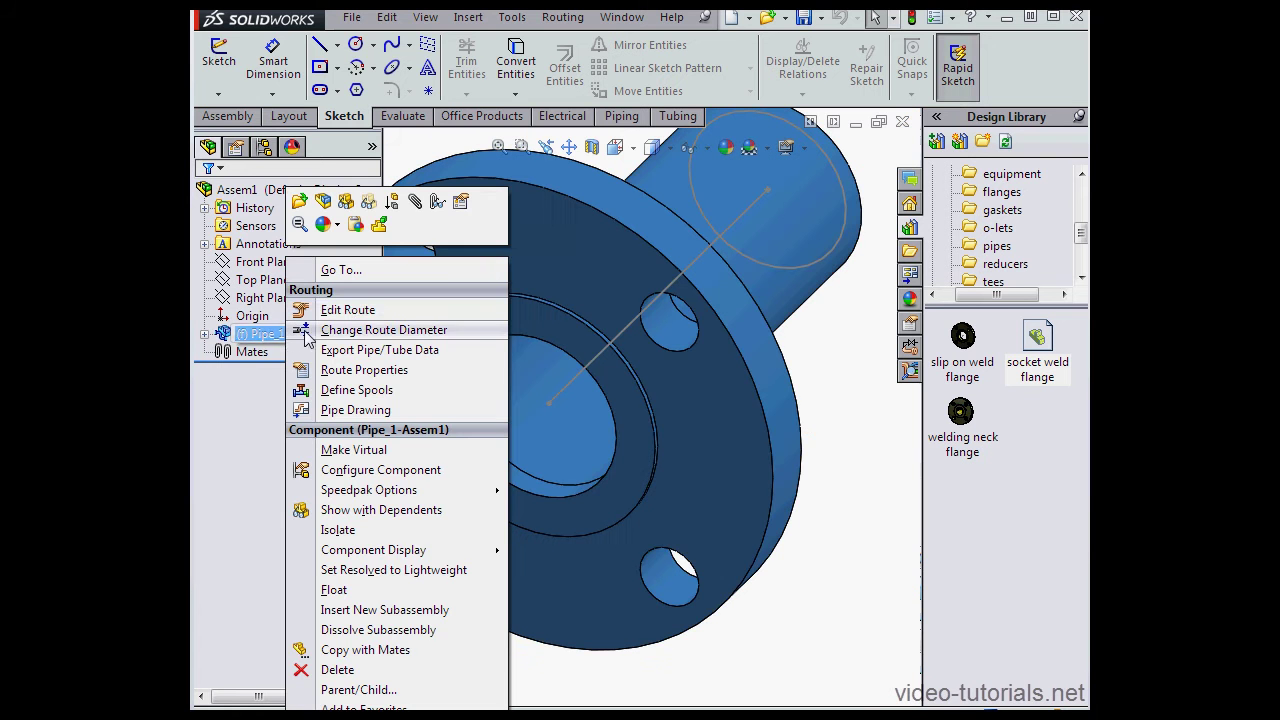
left_click(398, 312)
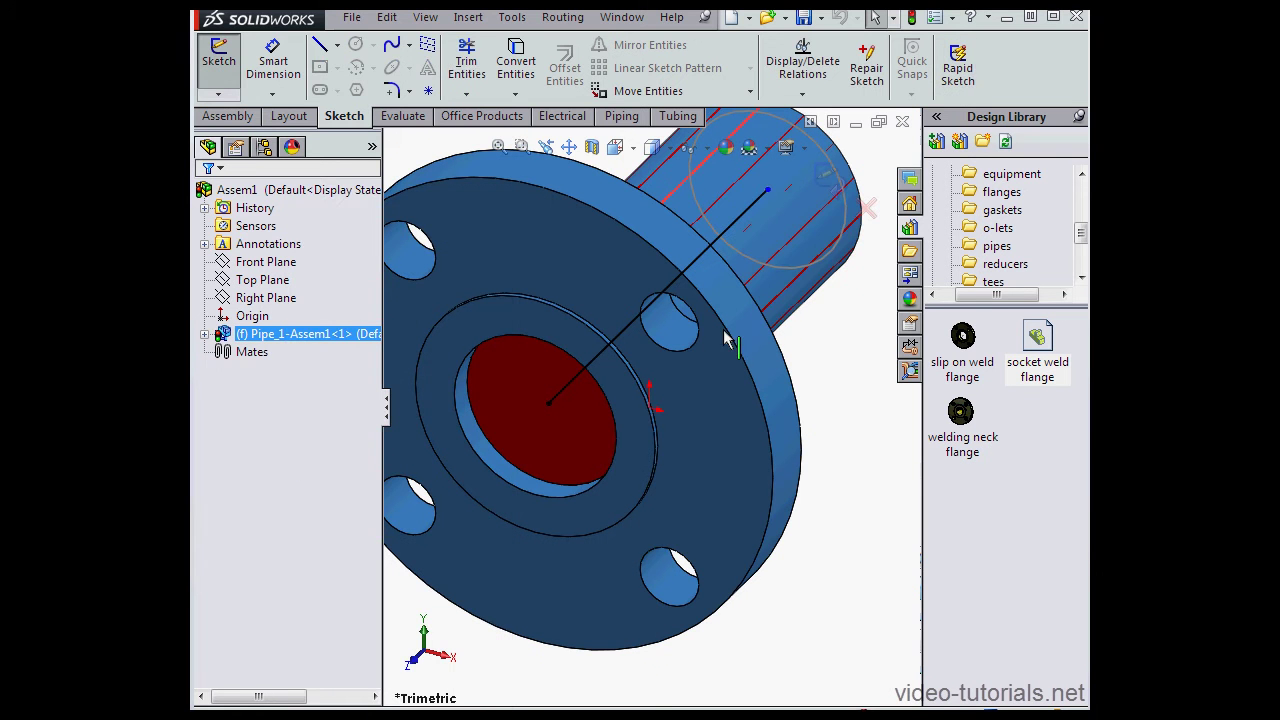
right_click(744, 216)
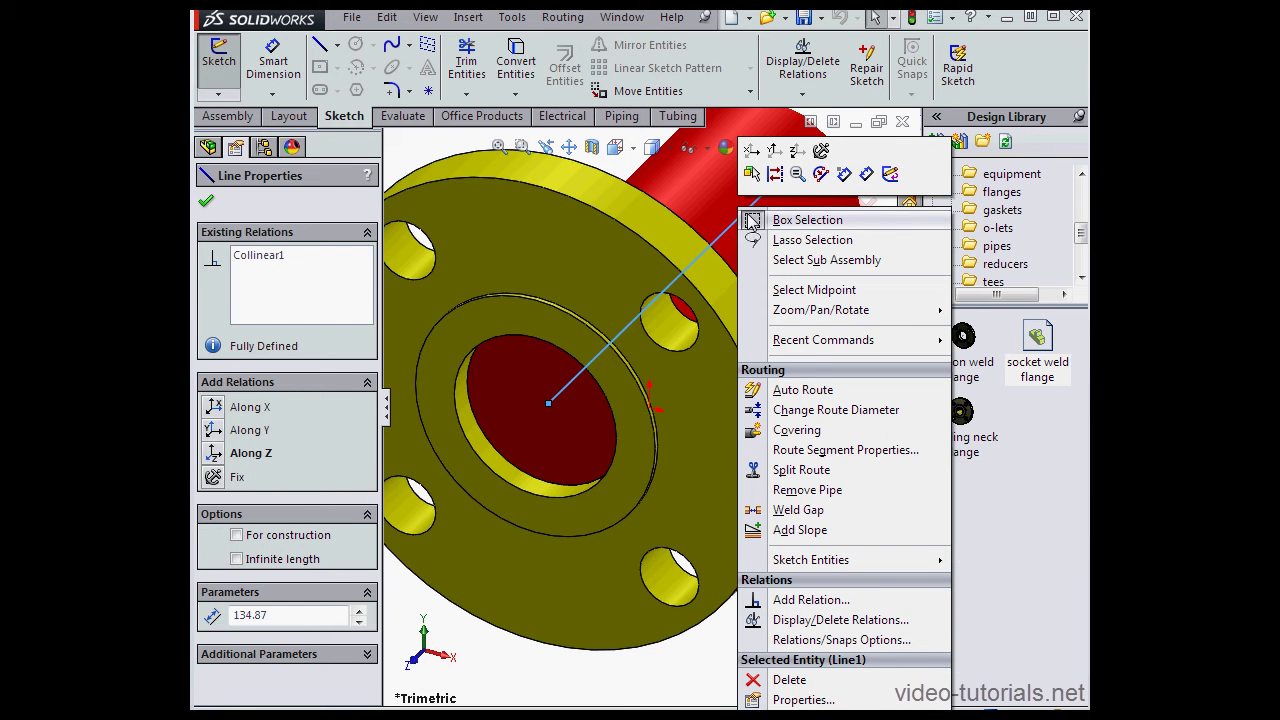
left_click(838, 410)
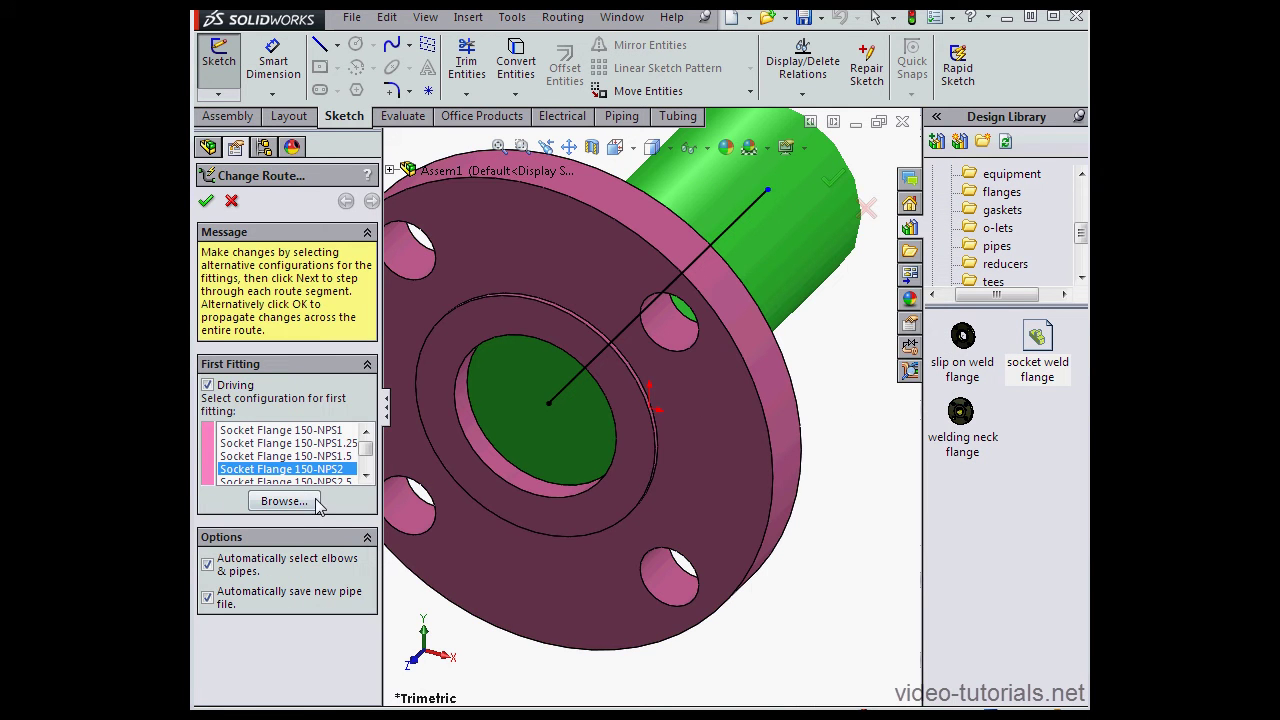
left_click(366, 476)
left_click(366, 476)
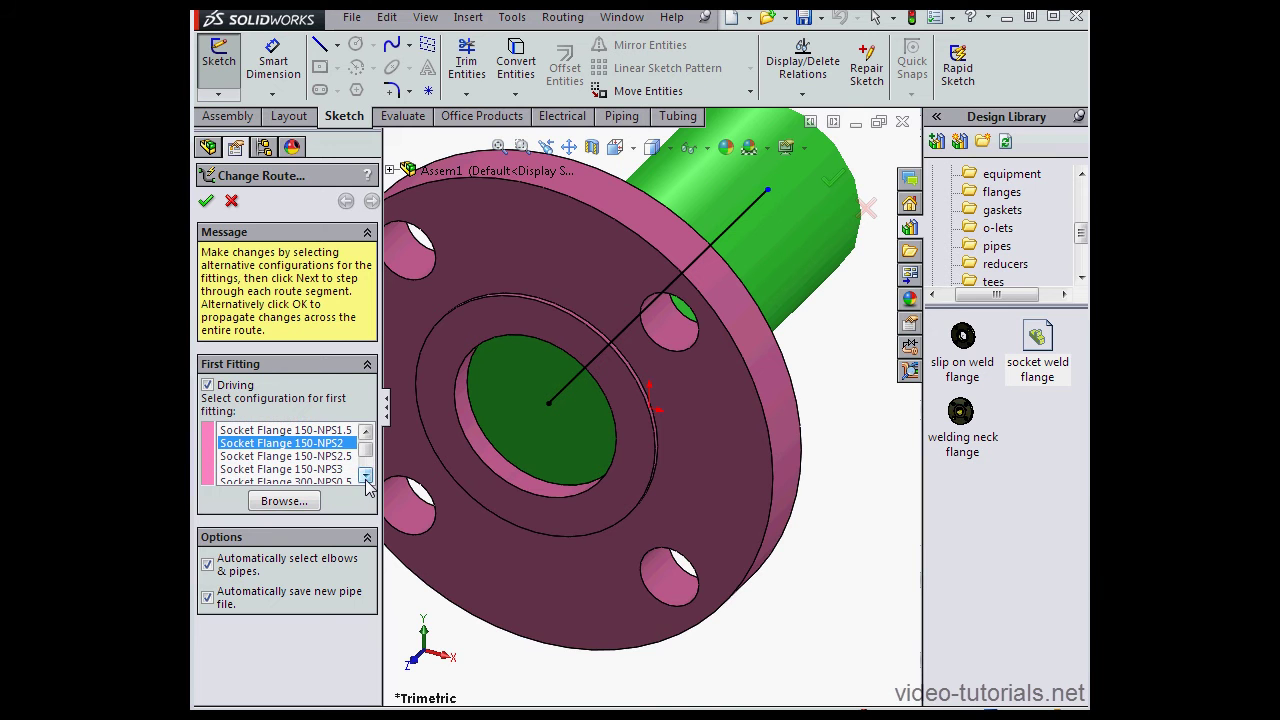
left_click(337, 470)
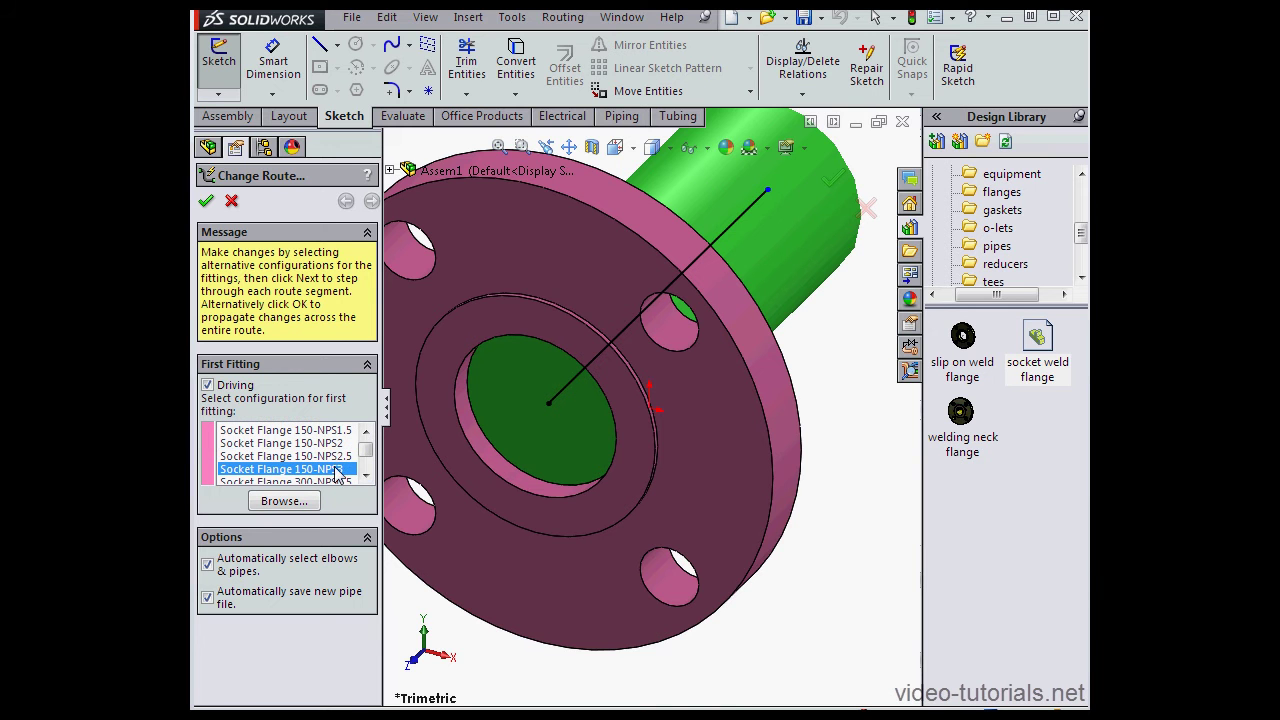
left_click(207, 203)
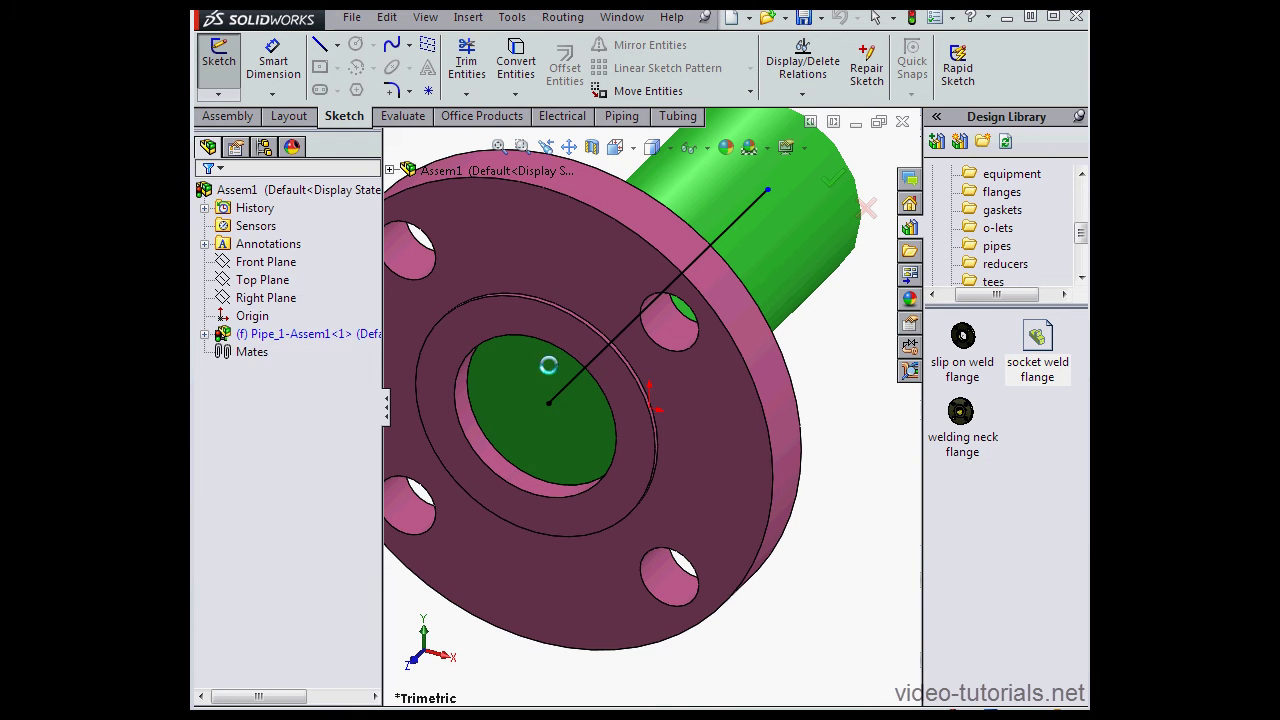
key("Return")
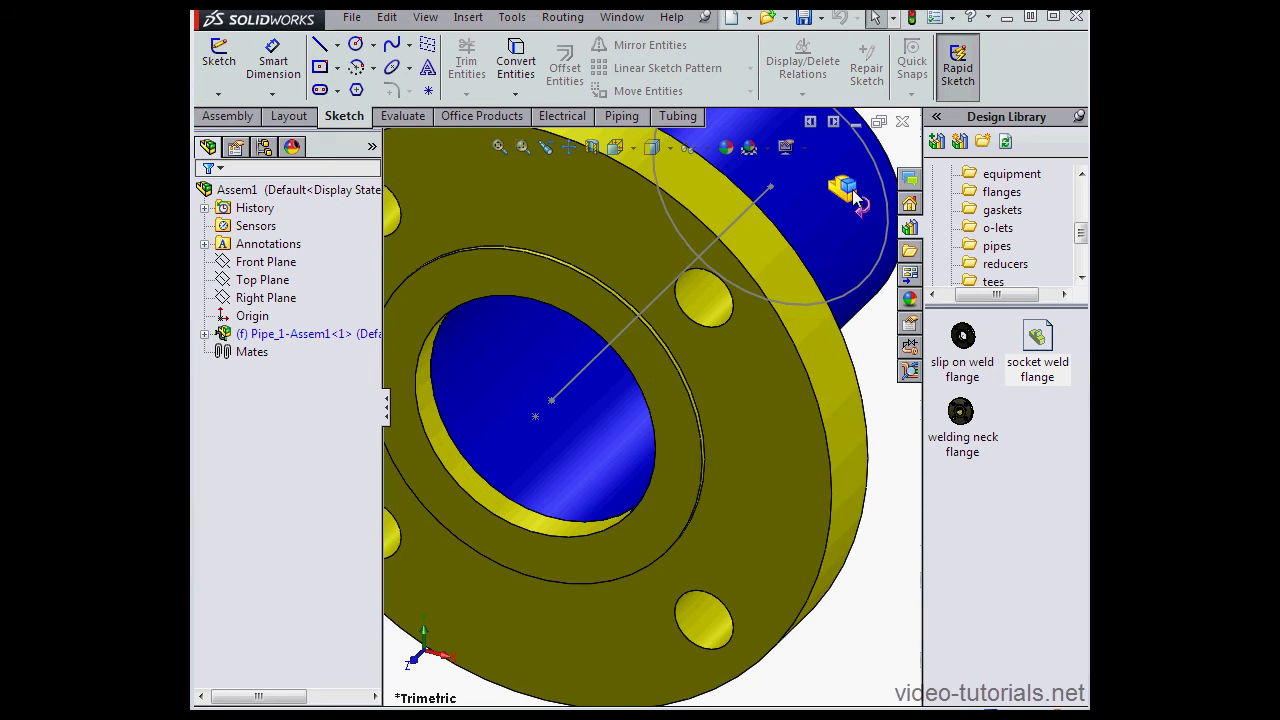
Step: Switch to isometric view and open My Pipe from the Design Library's pipes folder
left_click(634, 151)
left_click(718, 197)
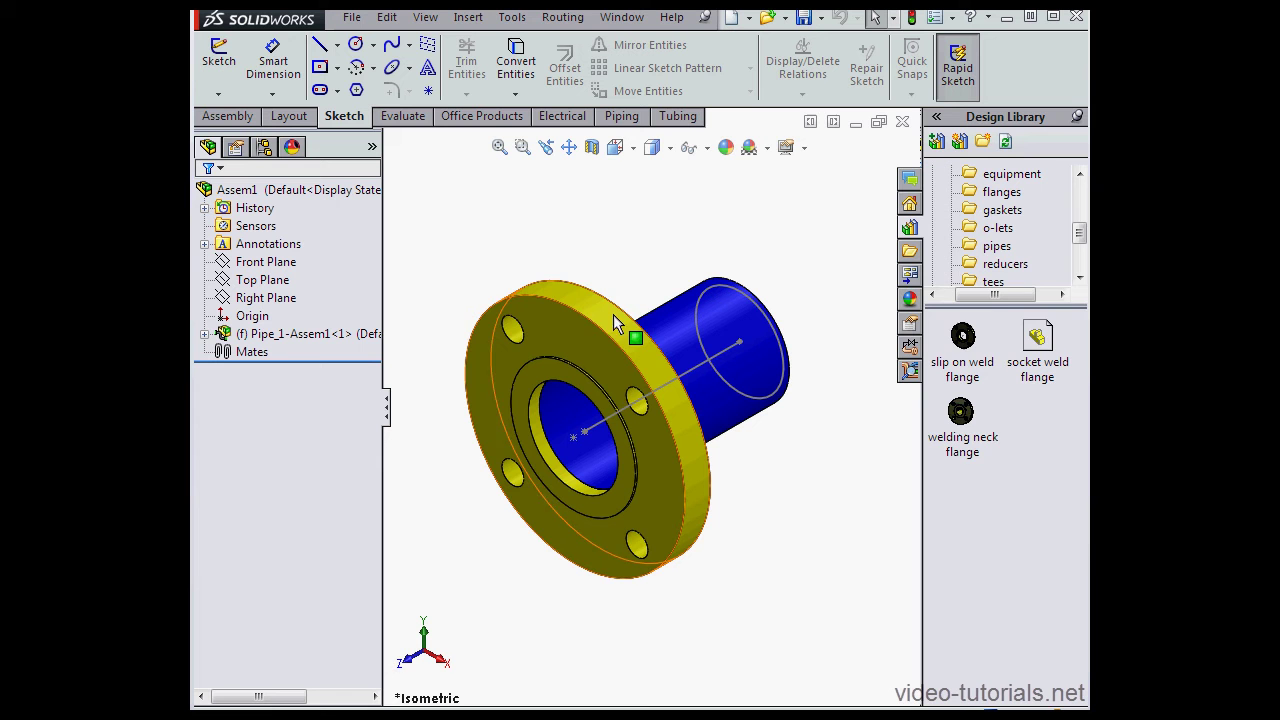
left_click(1000, 247)
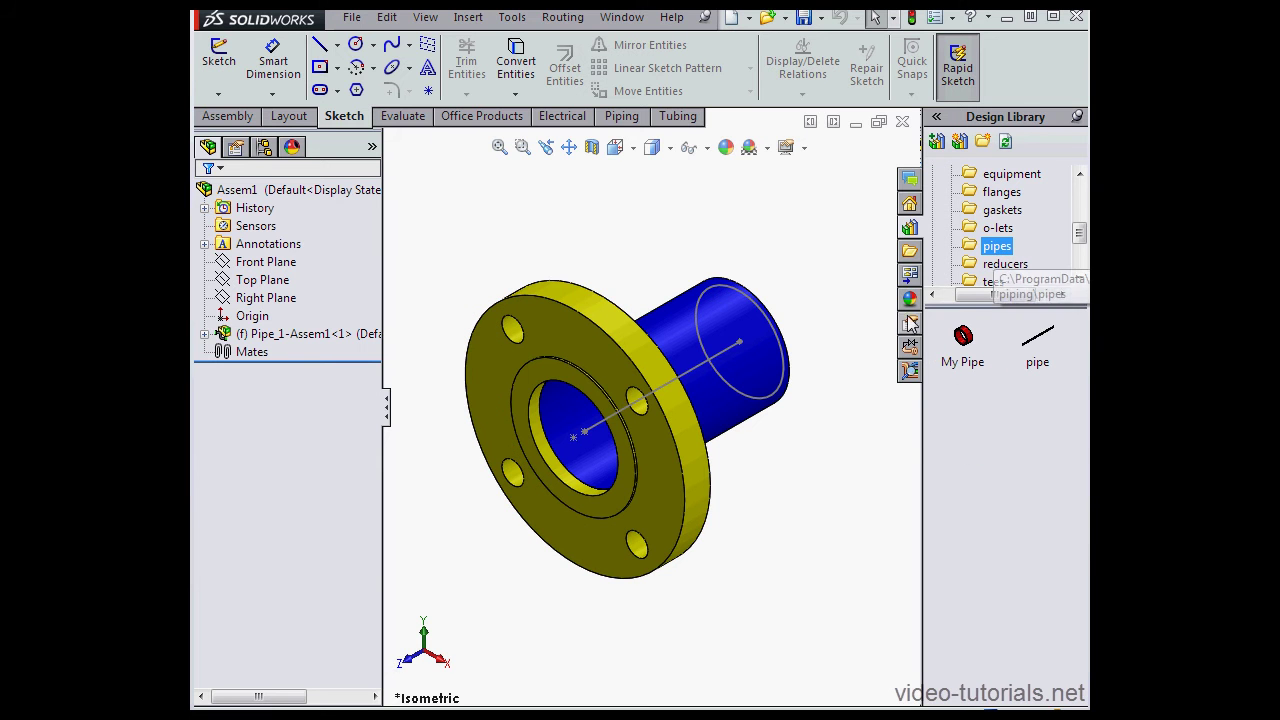
right_click(1035, 342)
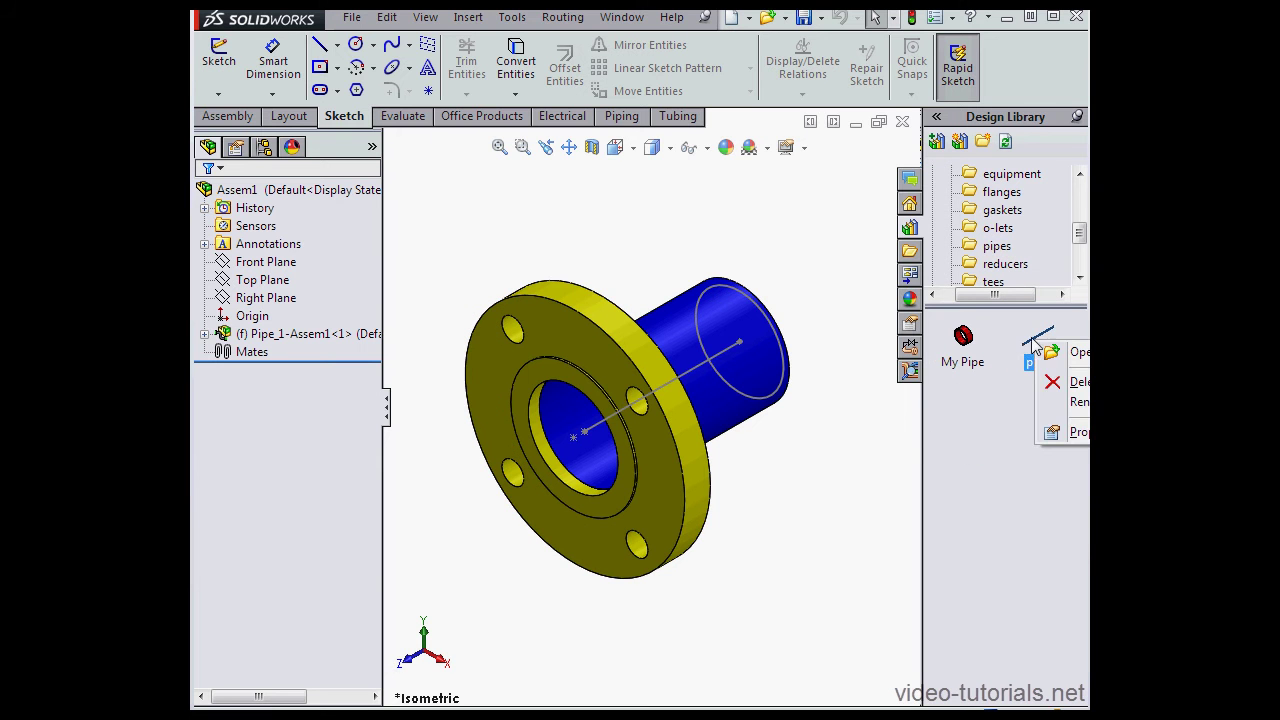
right_click(972, 340)
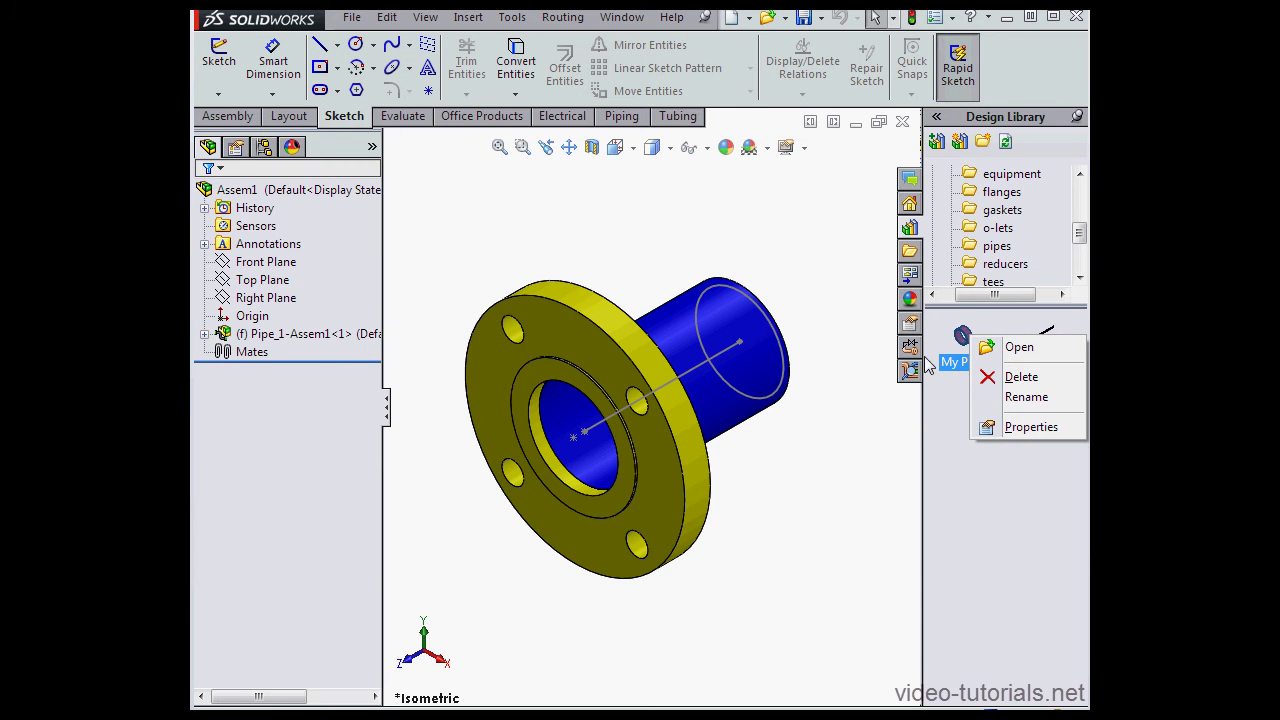
left_click(1022, 349)
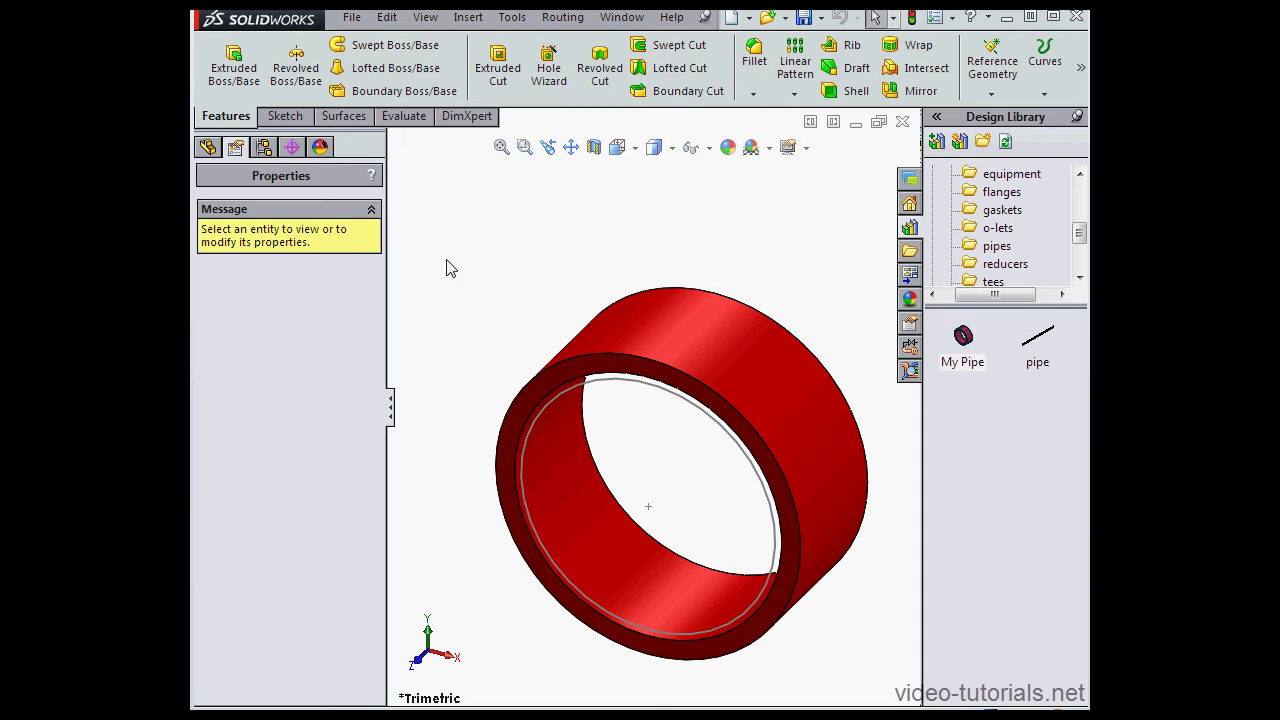
Step: Show the My Pipe part's feature dimensions on the ring
left_click(208, 147)
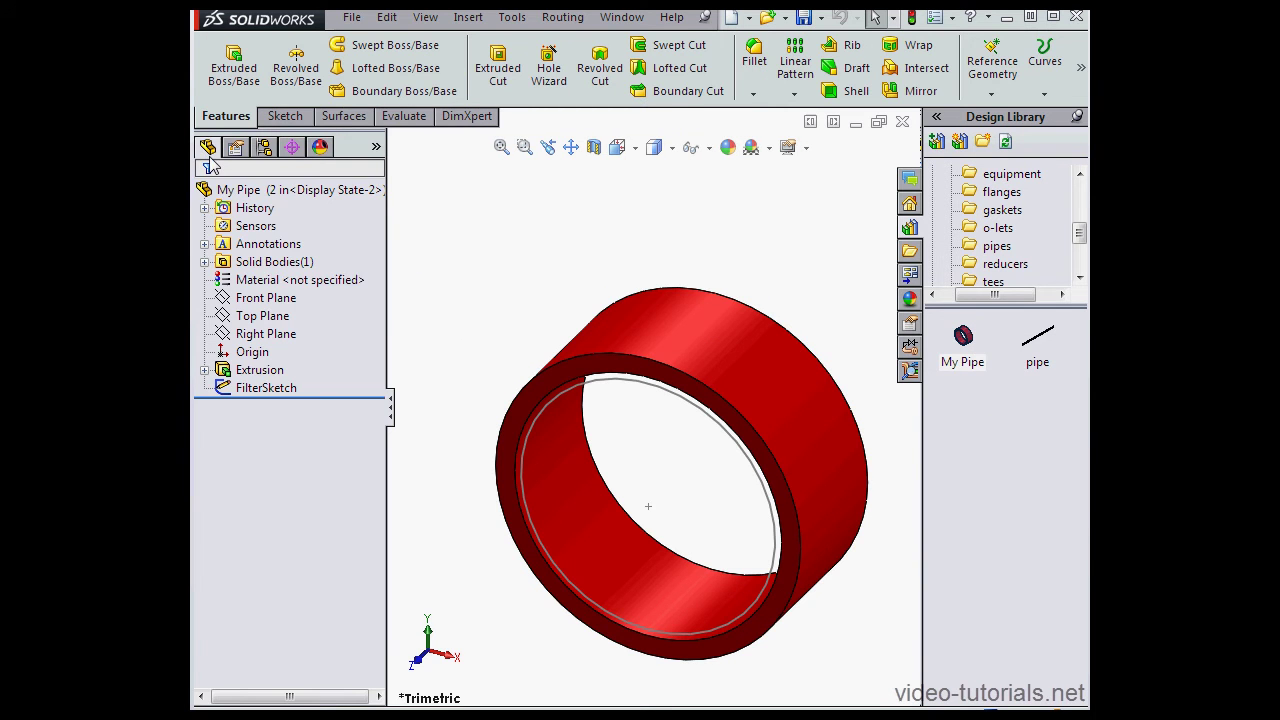
left_click(285, 391)
left_click(248, 371)
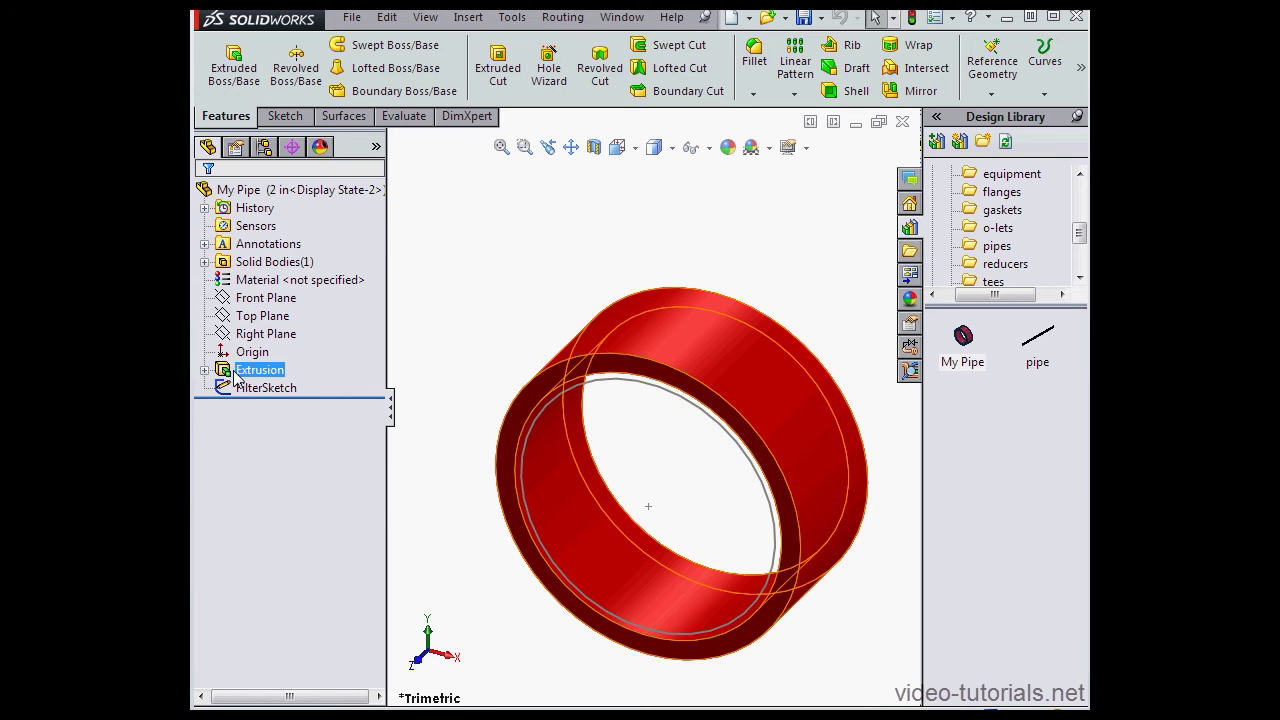
left_click(262, 245)
right_click(260, 246)
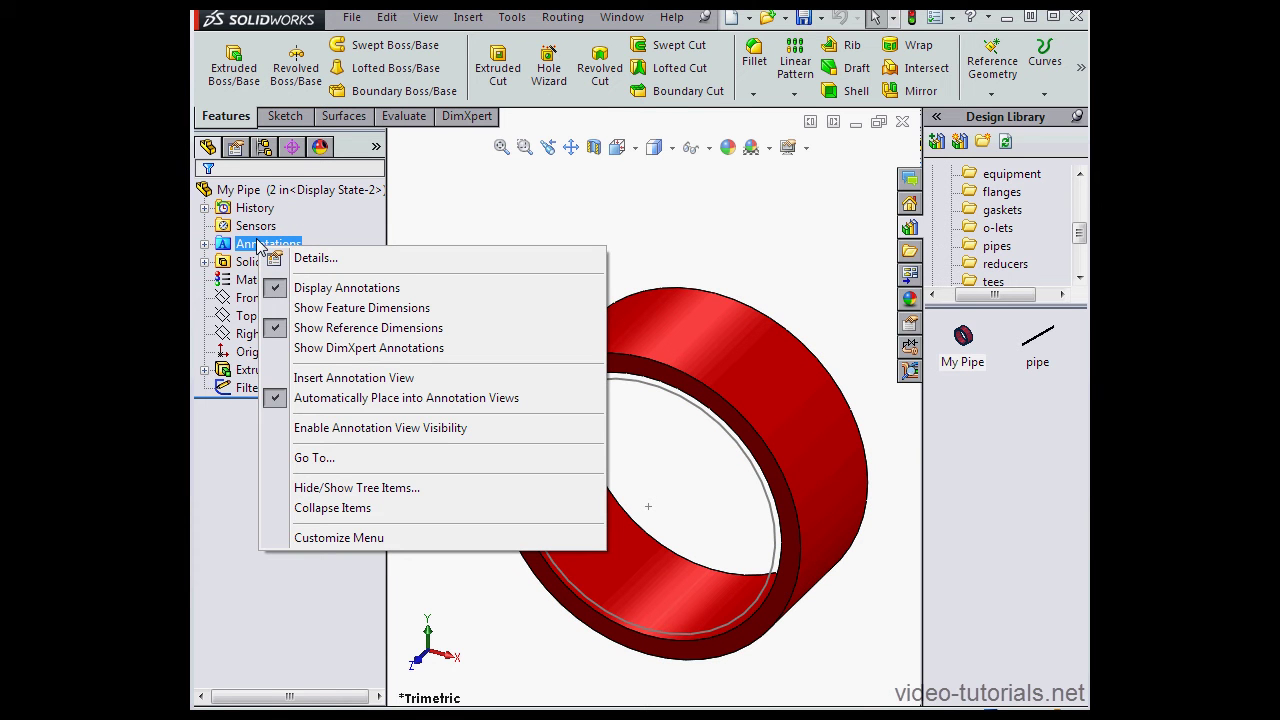
left_click(300, 304)
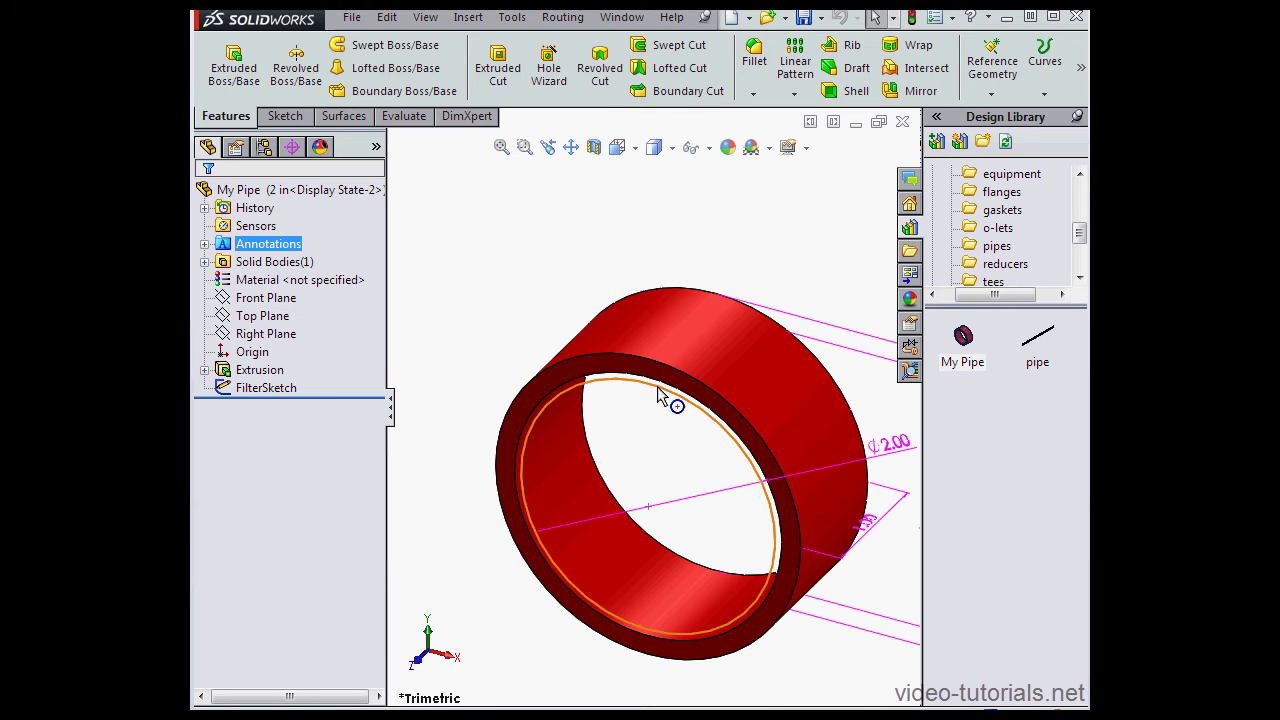
Step: Rename the 1.00in length dimension to Length@Extrusion and close the My Pipe part
double_click(866, 520)
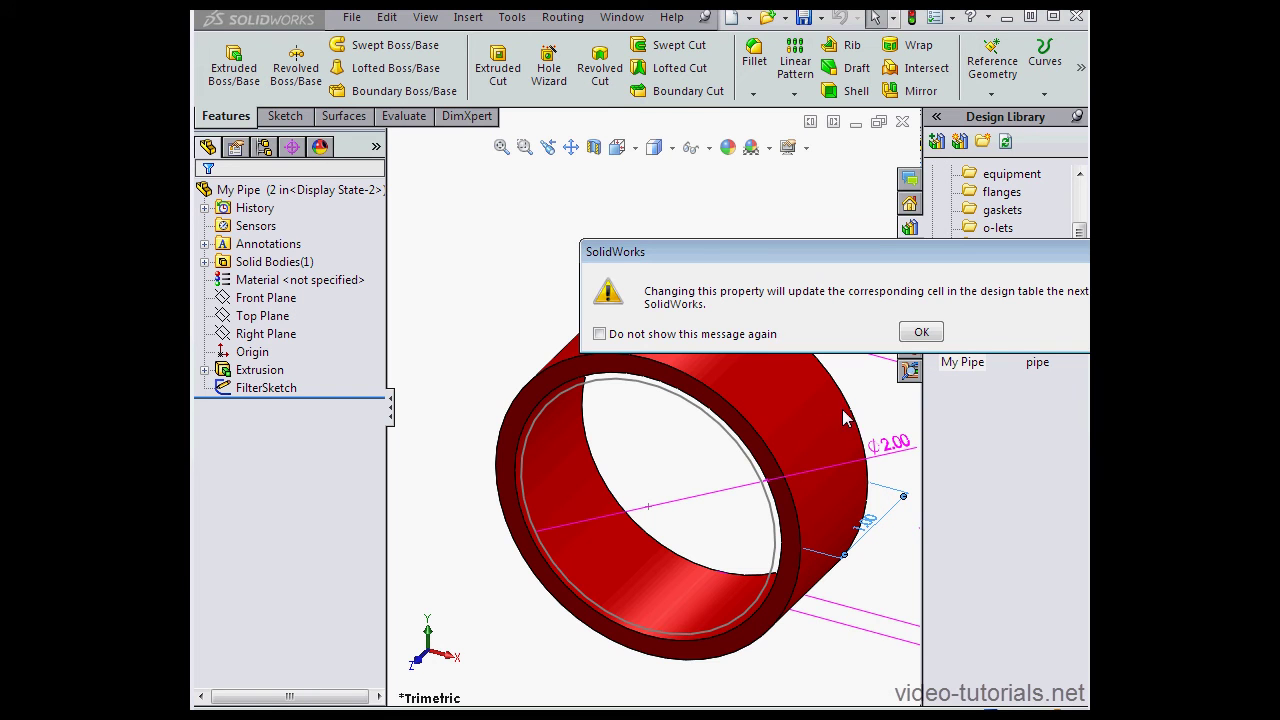
left_click_drag(898, 260, 652, 218)
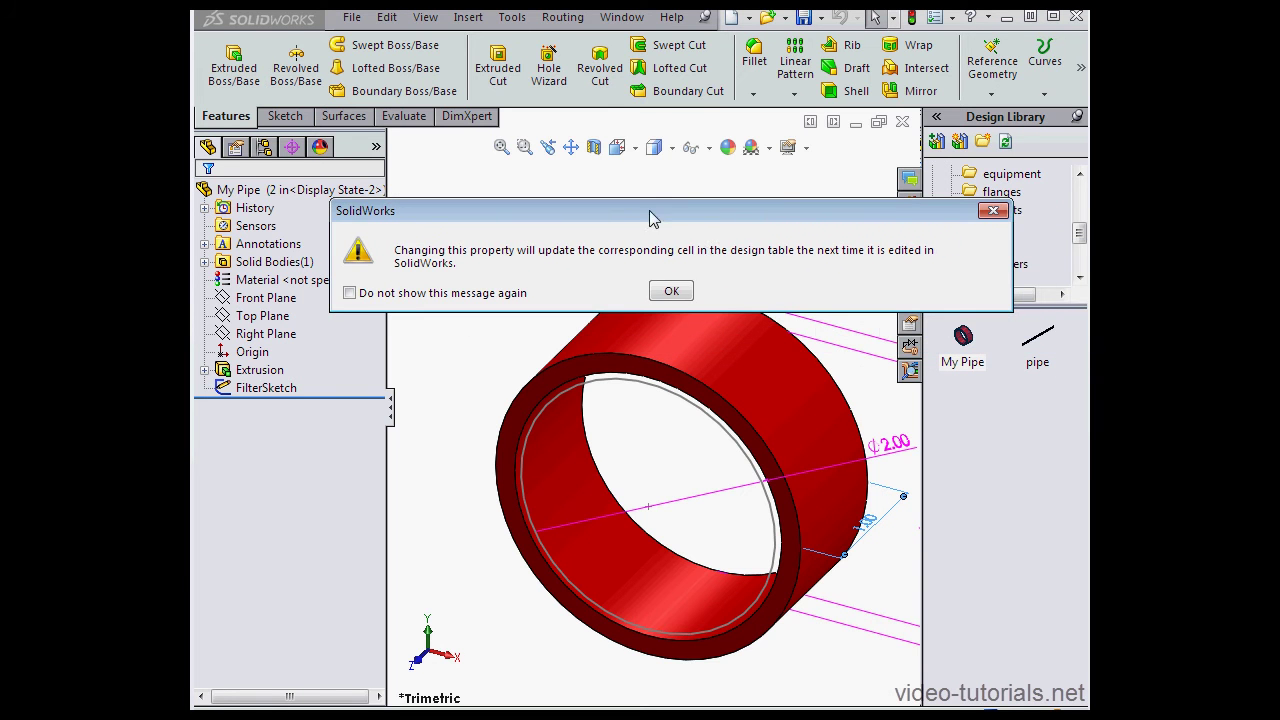
left_click(671, 291)
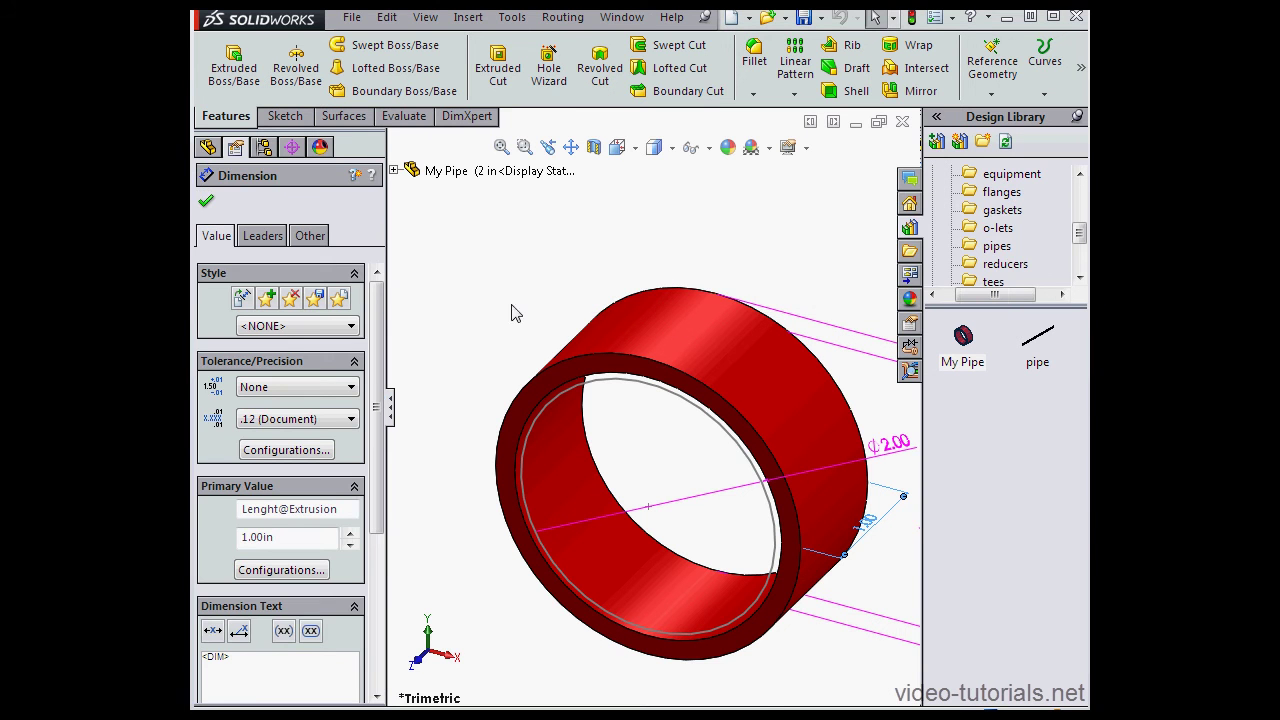
left_click(278, 509)
key("BackSpace")
key("BackSpace")
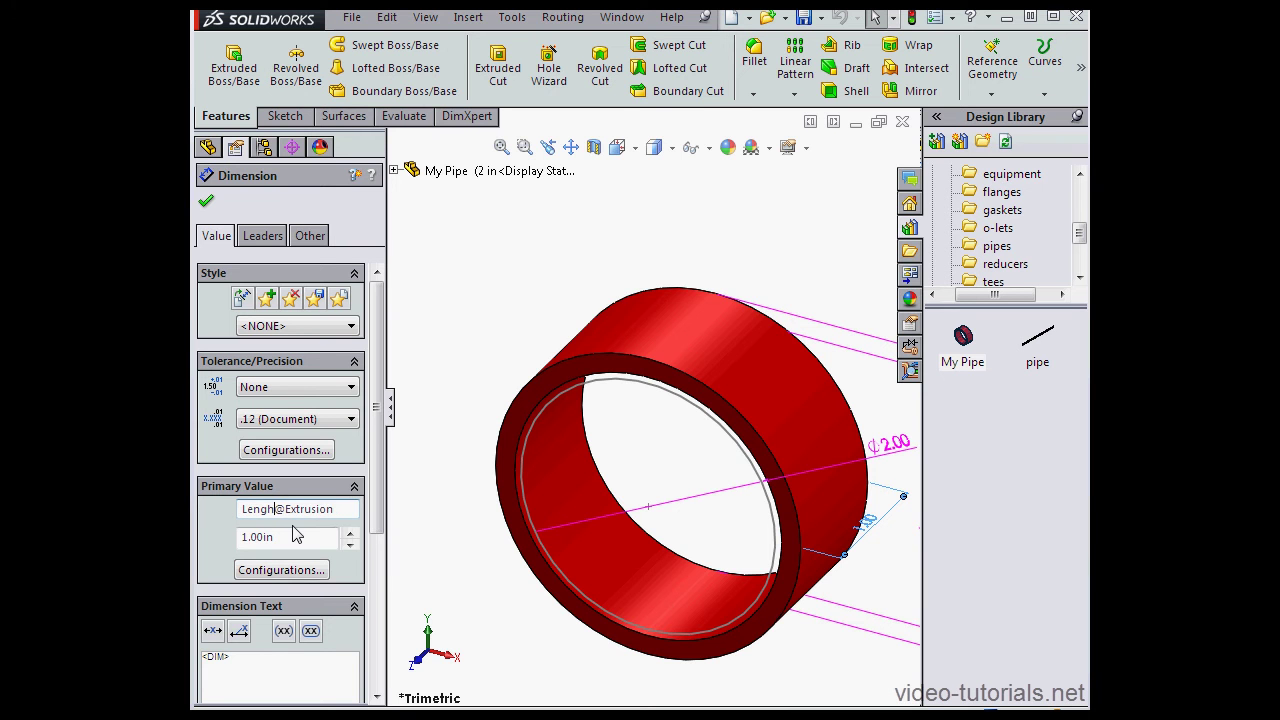
type("th")
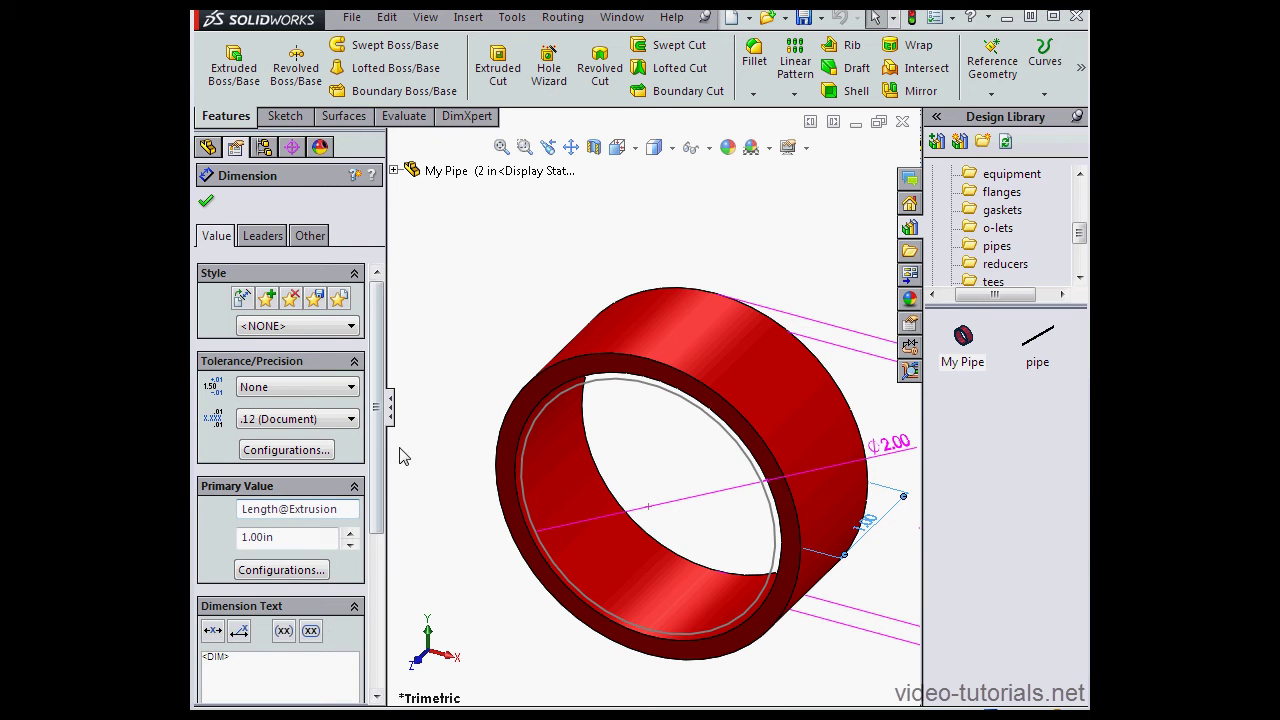
left_click(206, 200)
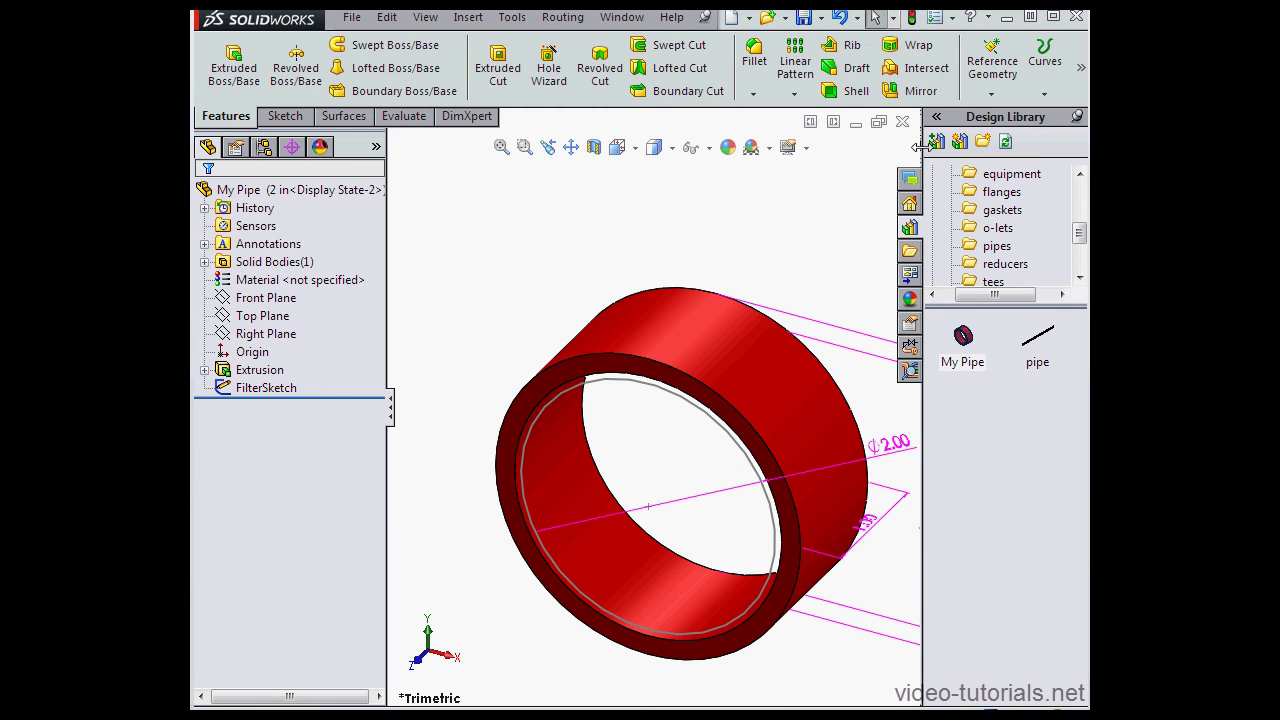
left_click(903, 122)
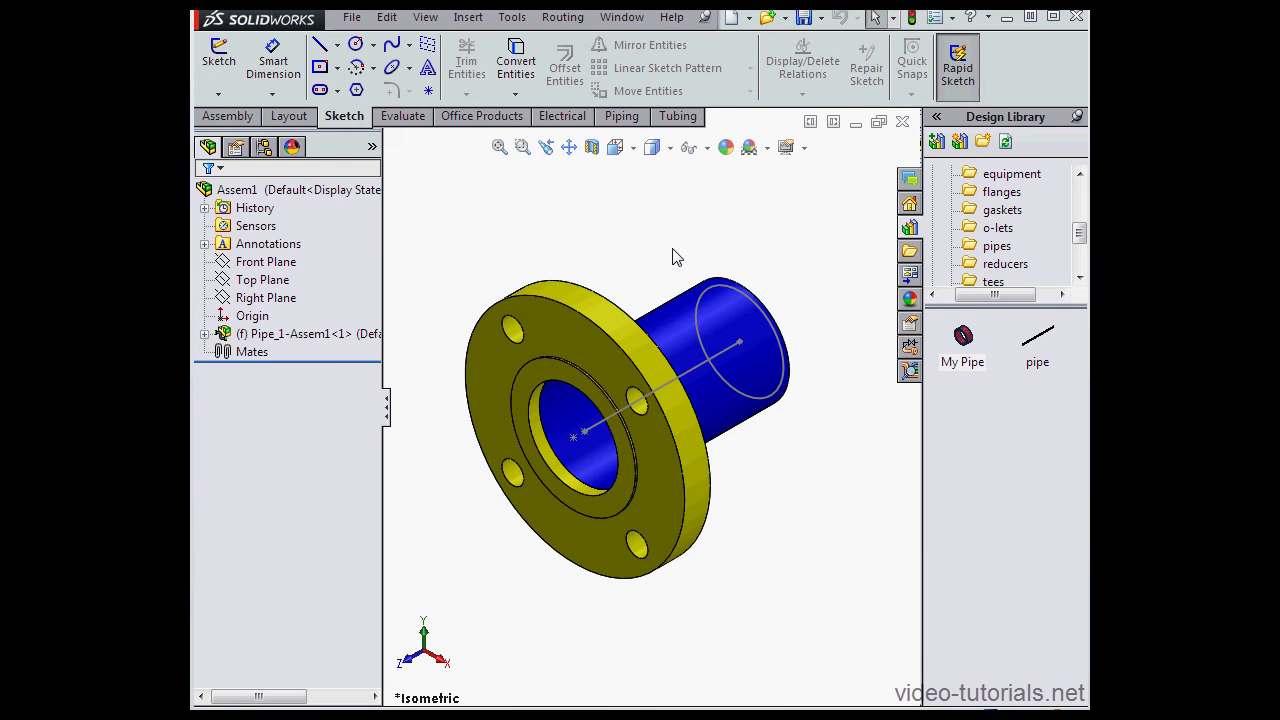
Step: Expand Pipe_1-Assem1 and Route Parts, then open the 3in_1-Pipe_1-Assem1 pipe part
left_click(204, 334)
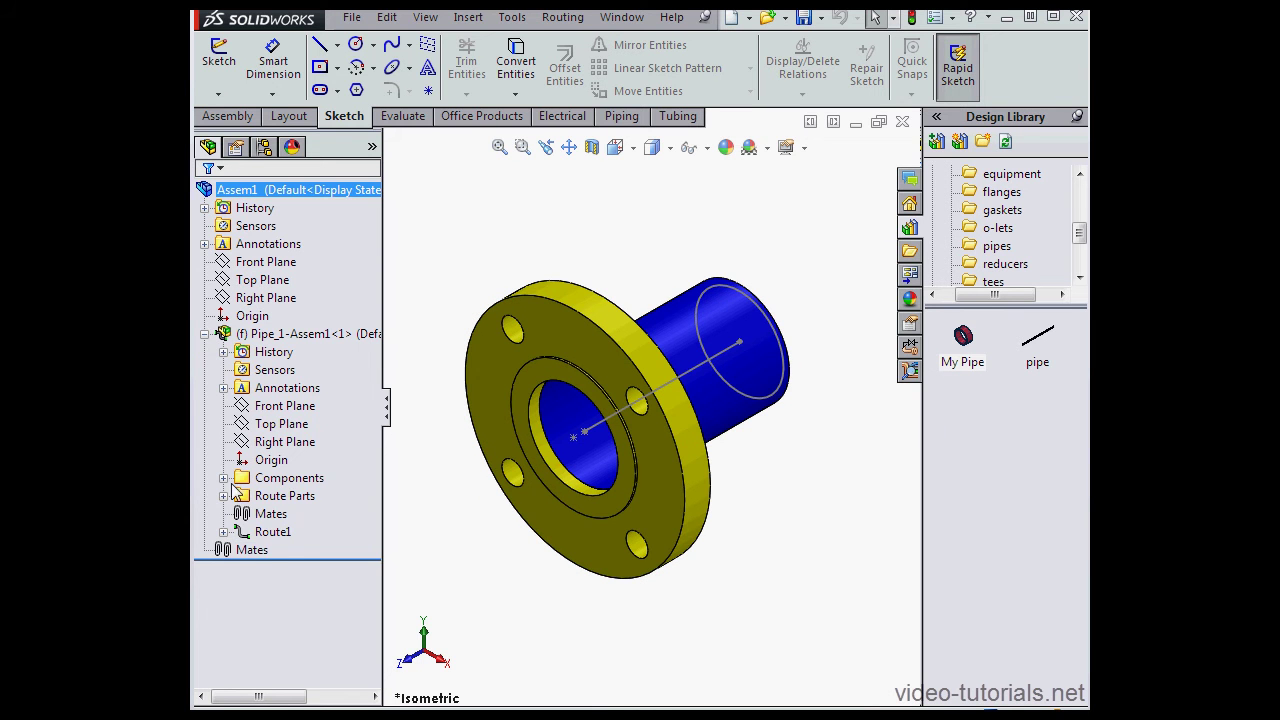
left_click(224, 478)
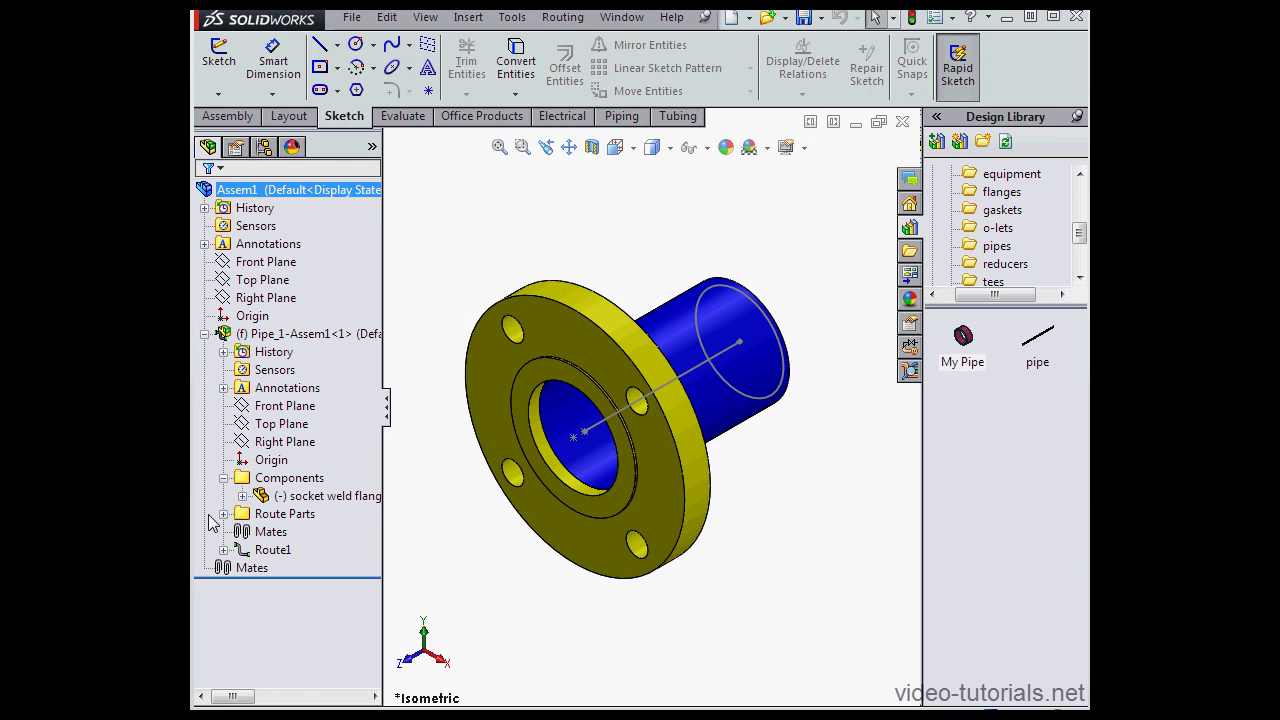
left_click(256, 515)
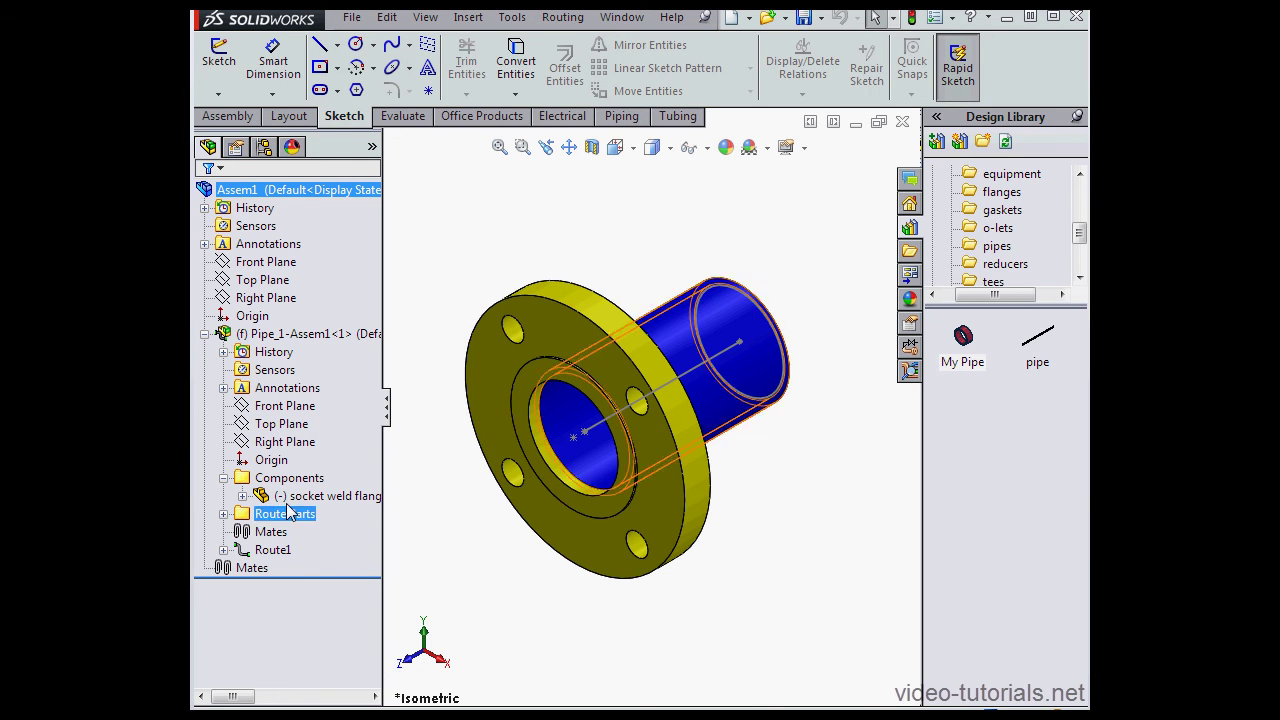
left_click(224, 514)
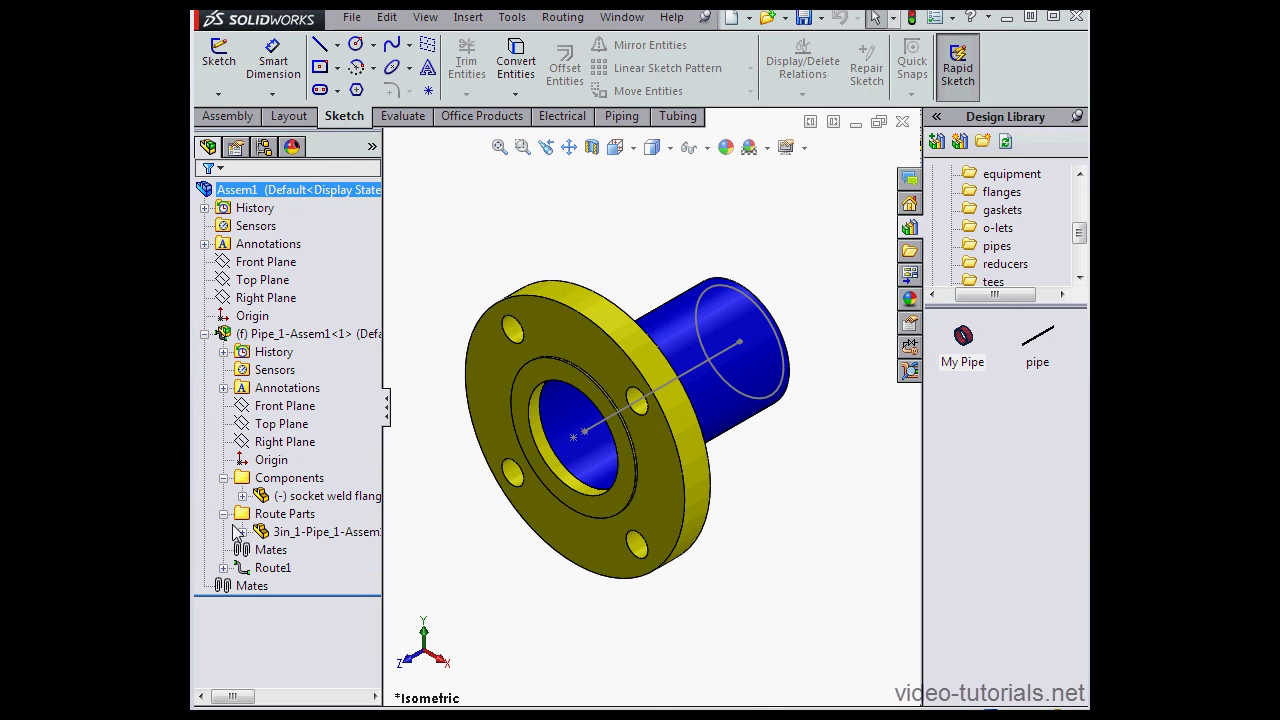
left_click(298, 519)
right_click(316, 541)
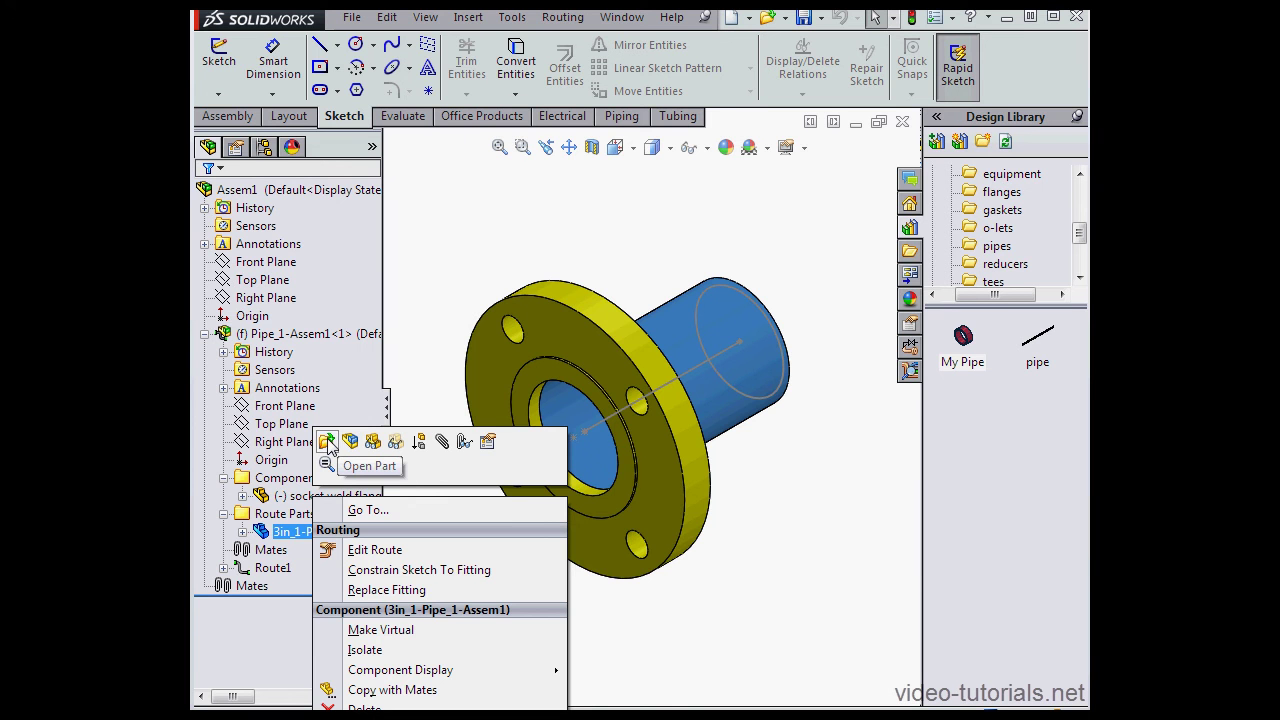
left_click(328, 446)
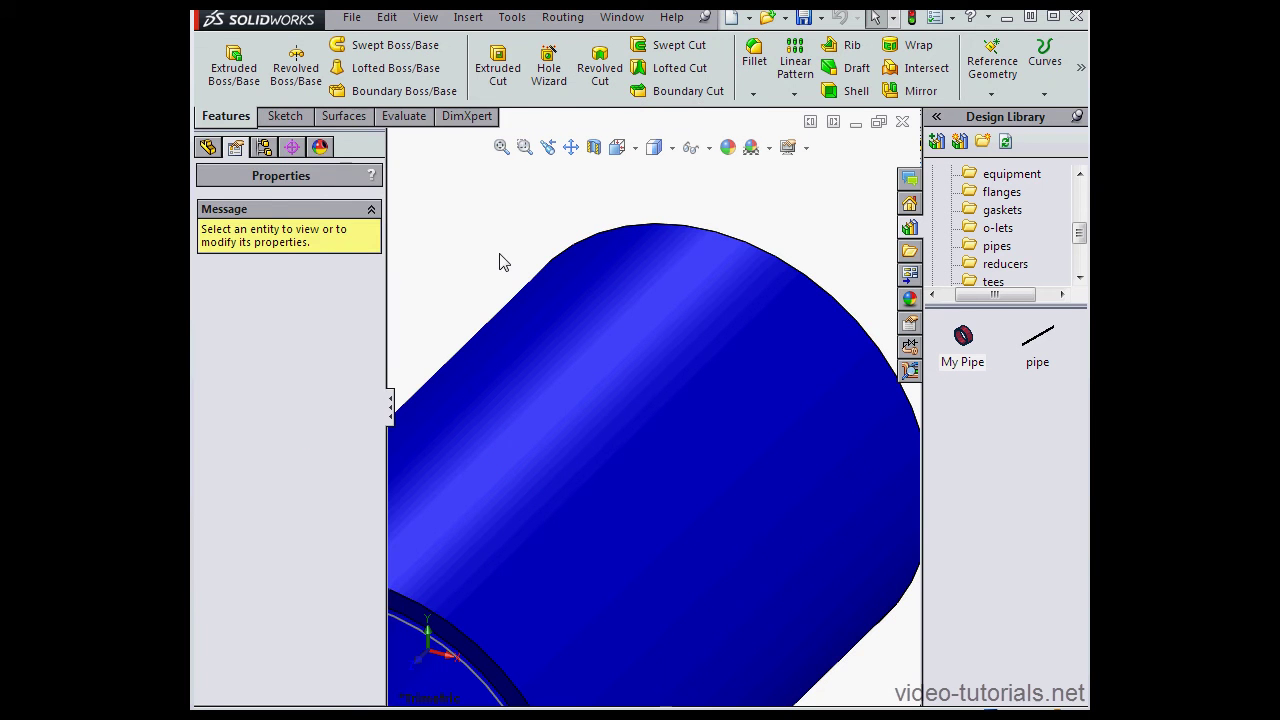
Step: Show the pipe's feature dimensions in isometric view and edit the 5.31 length dimension
left_click(208, 147)
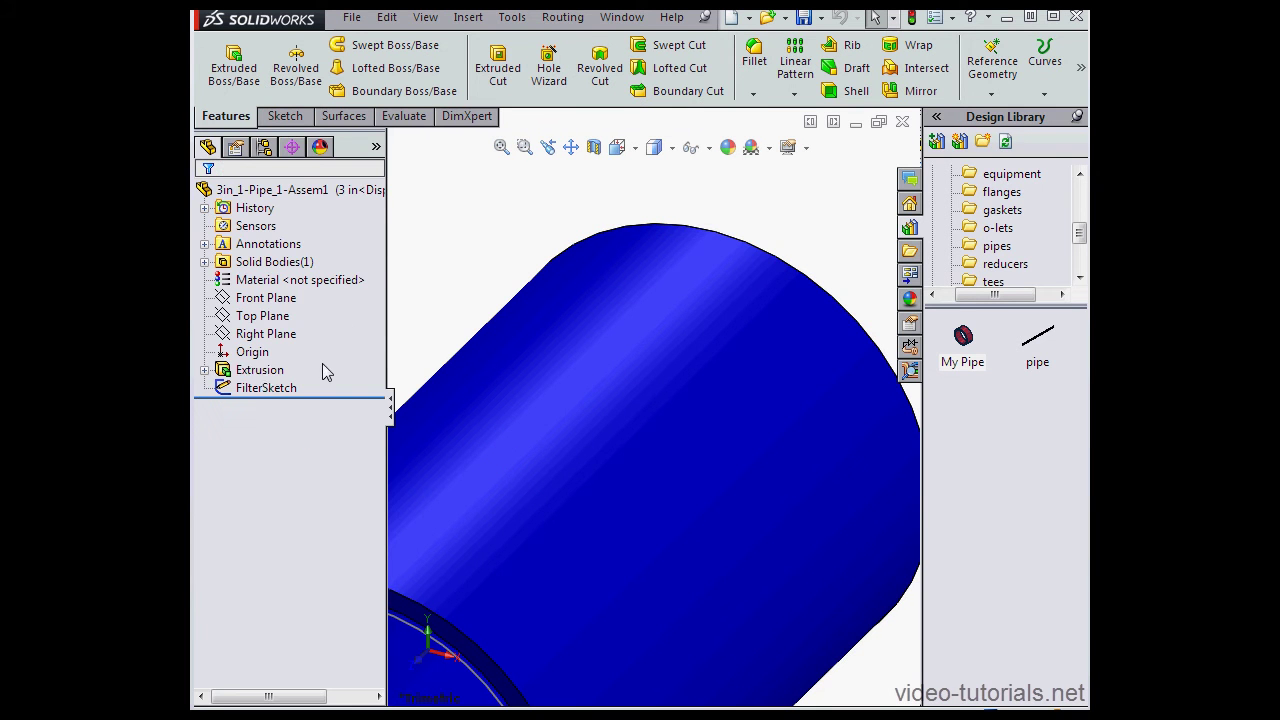
left_click(250, 370)
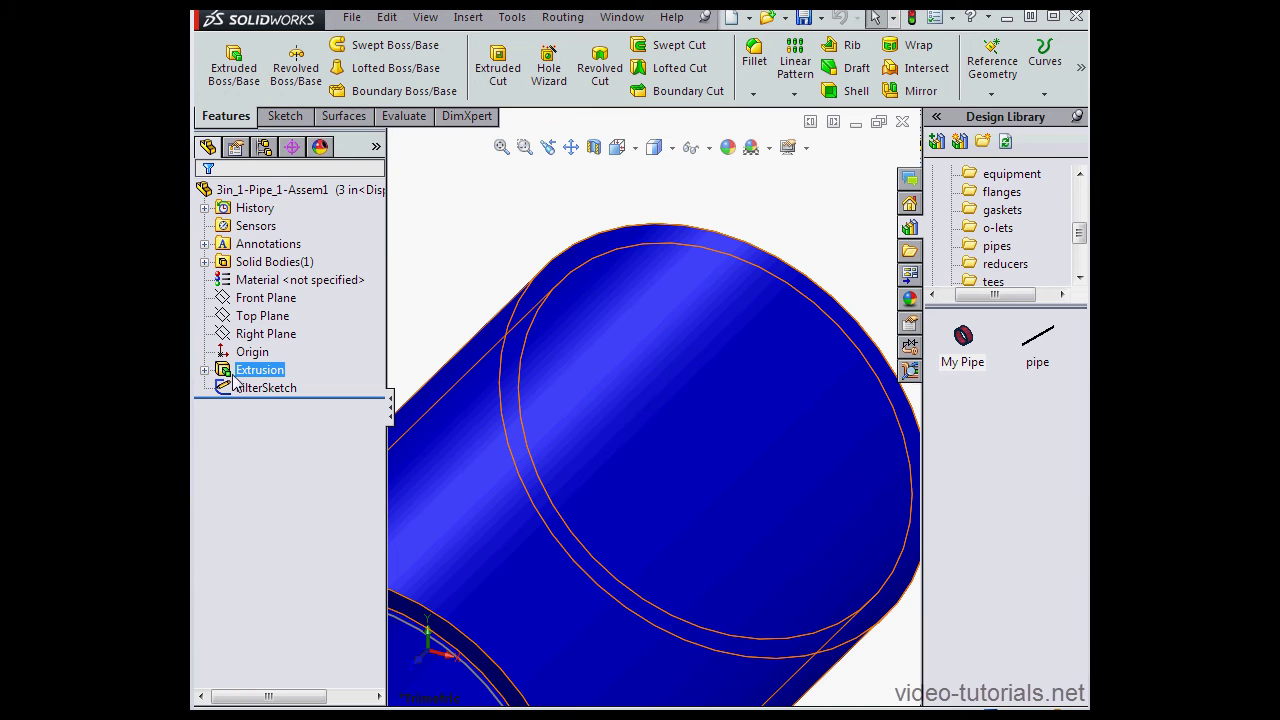
right_click(268, 243)
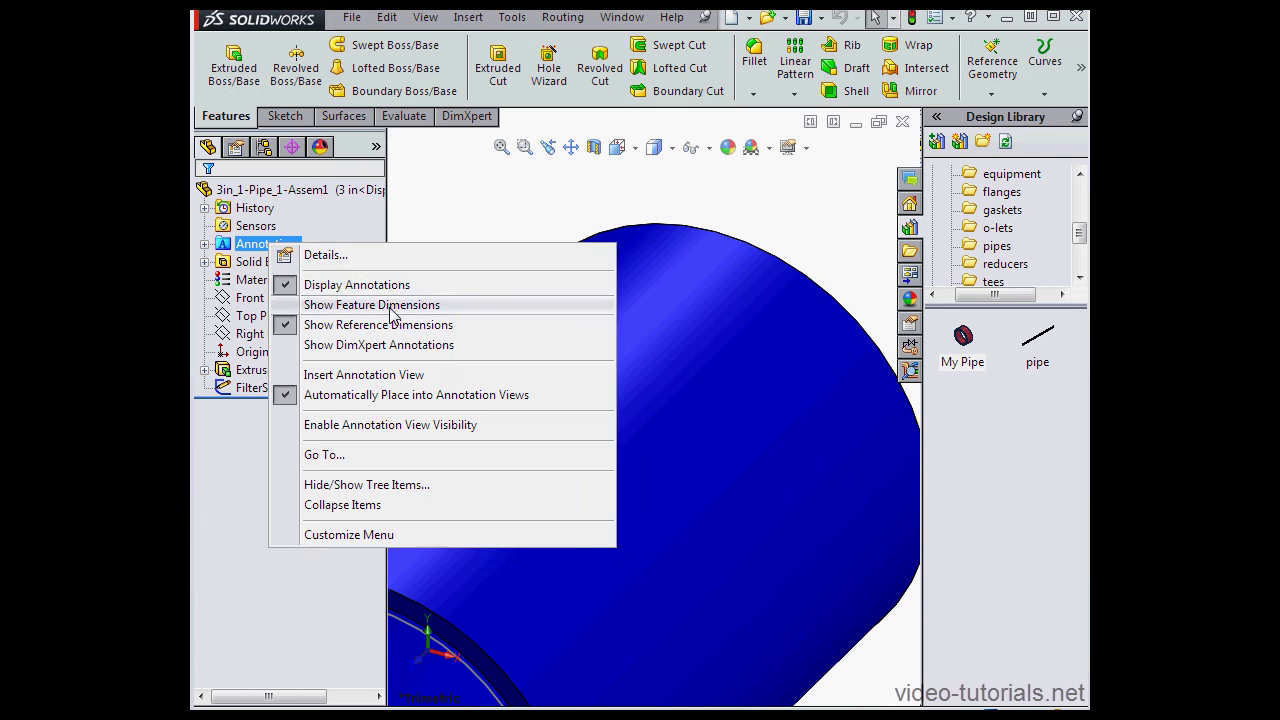
left_click(440, 305)
left_click(266, 388)
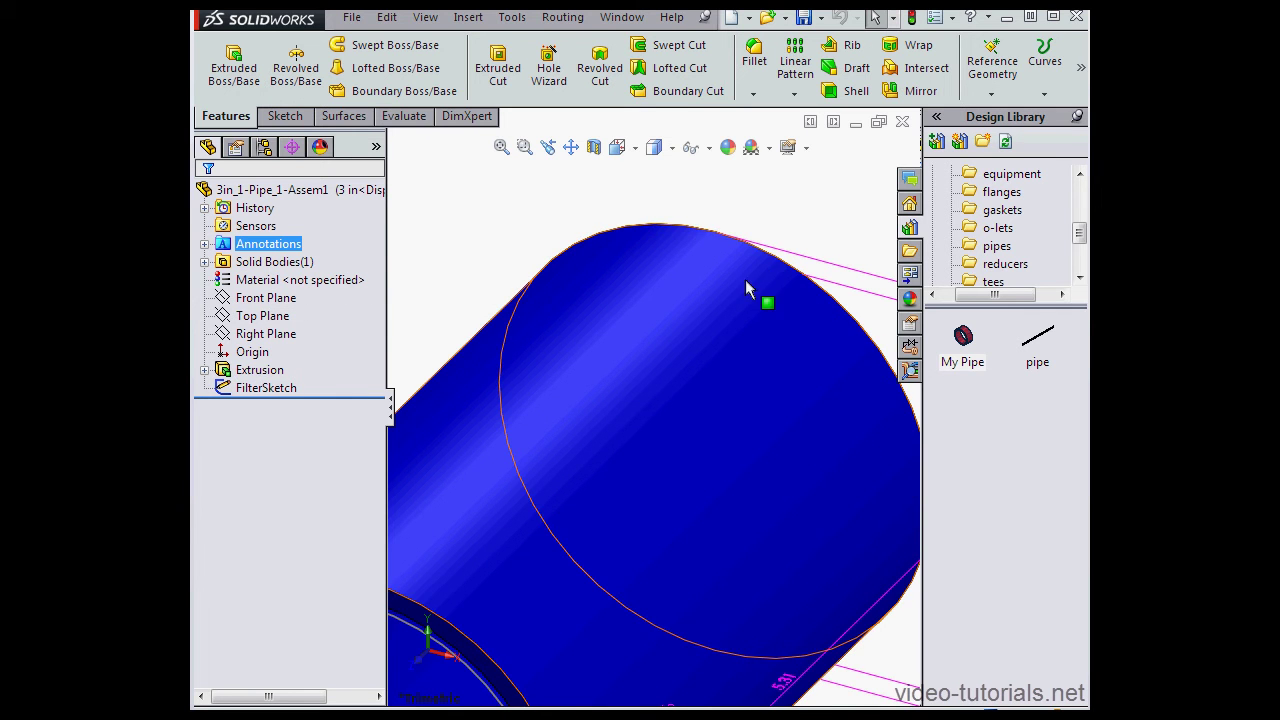
left_click(637, 150)
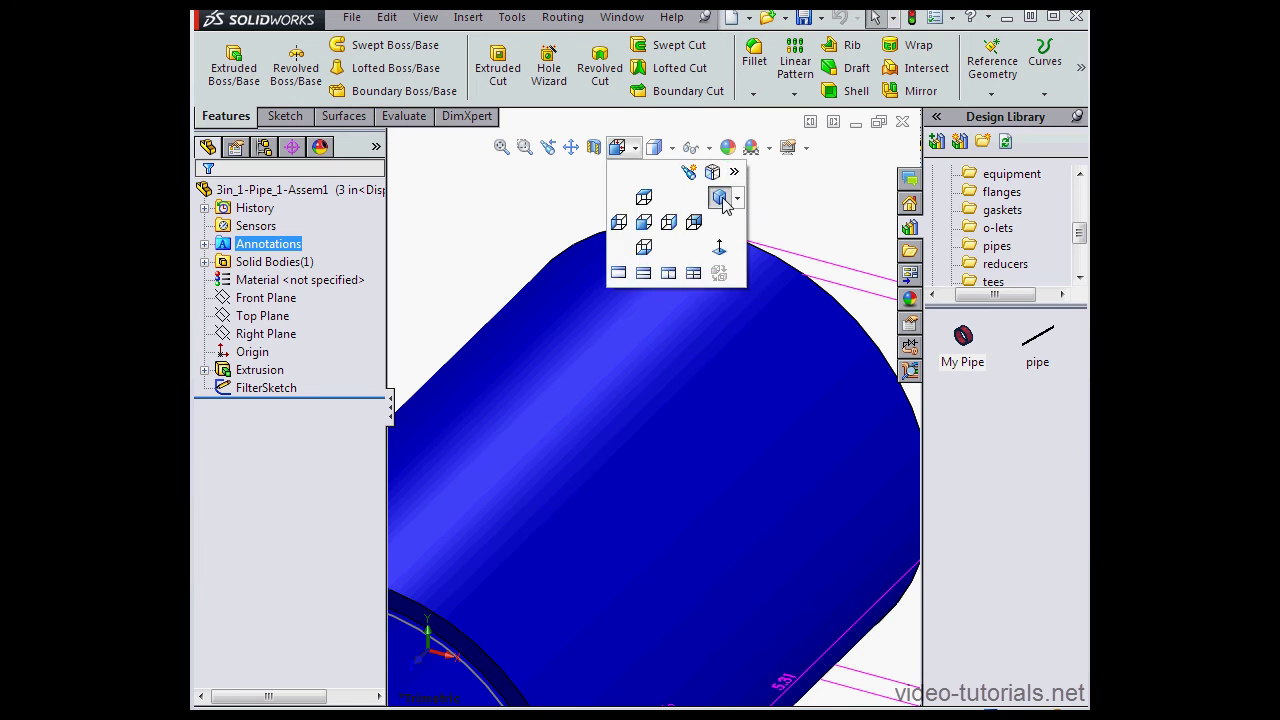
left_click(723, 197)
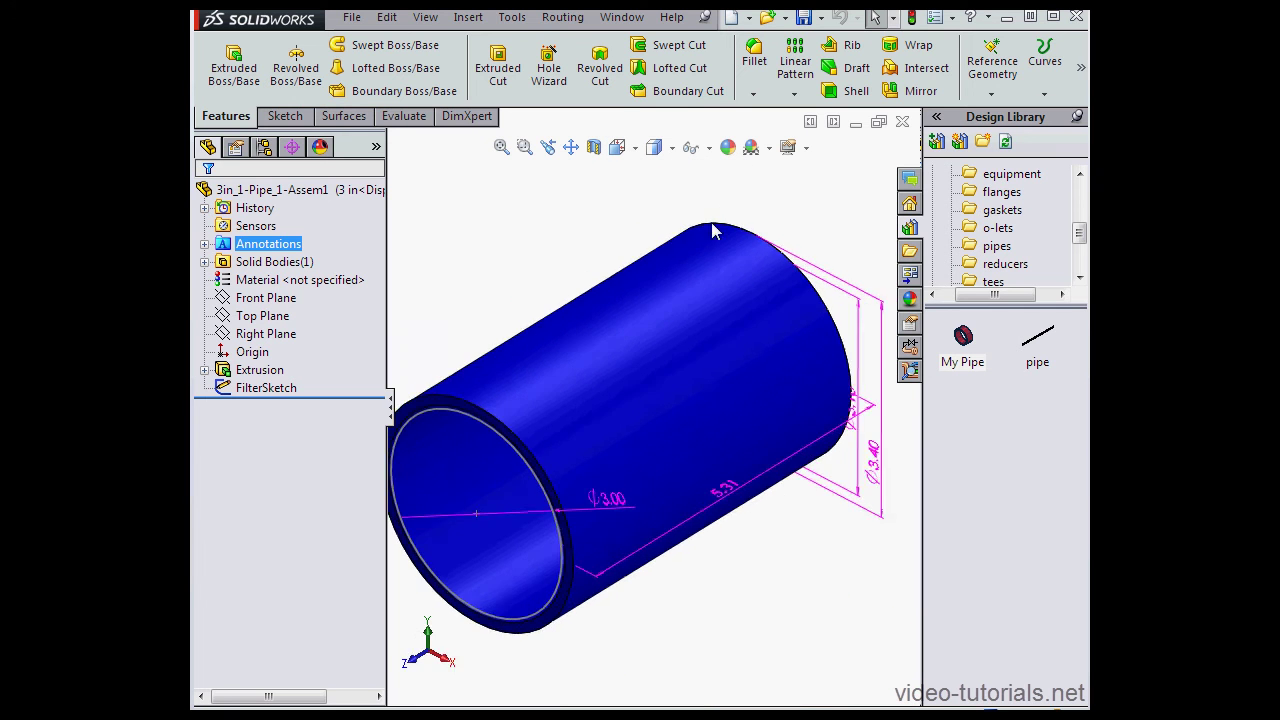
double_click(729, 455)
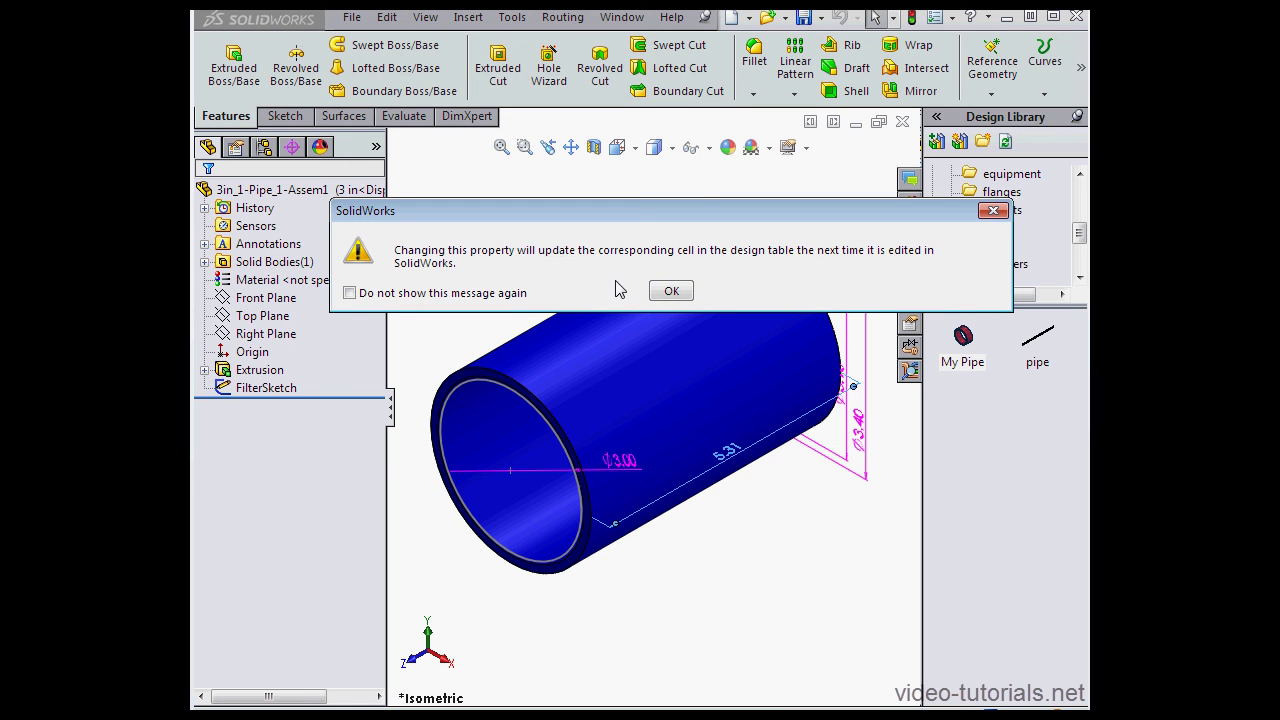
Step: Correct the pipe's dimension name from Lenght@Extrusion to Length@Extrusion
left_click(672, 292)
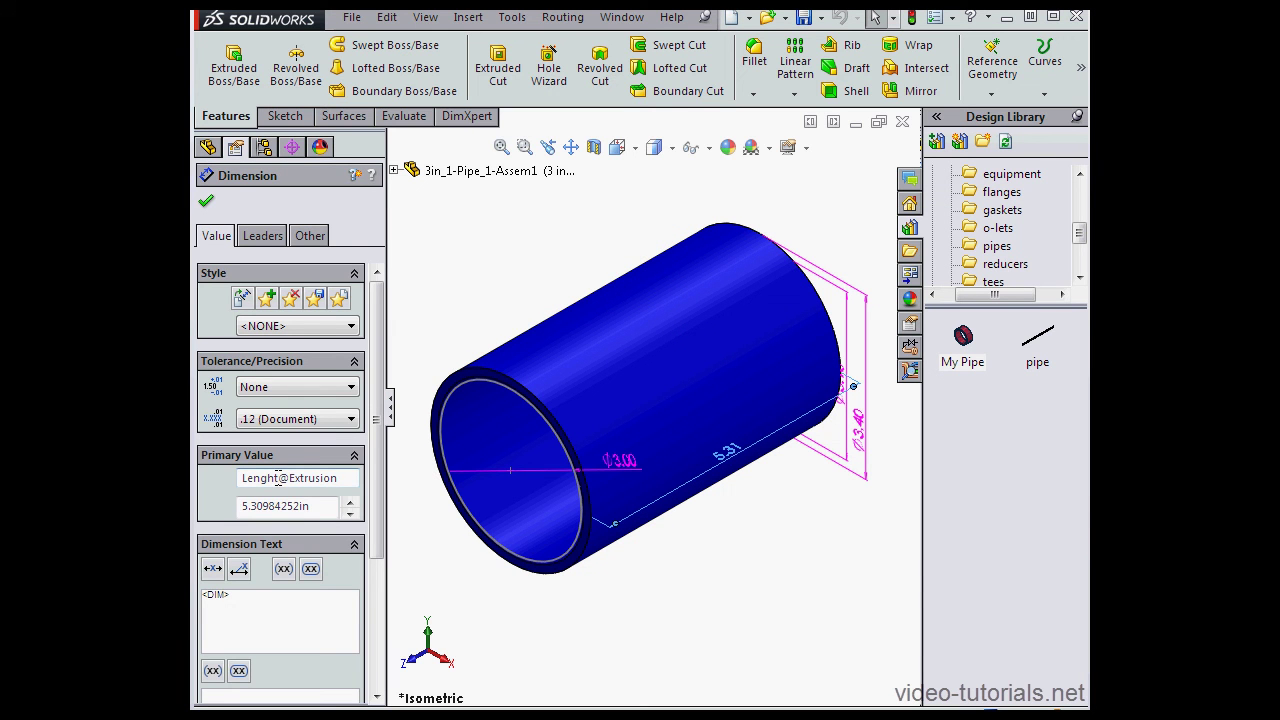
key("BackSpace")
key("BackSpace")
type("th")
left_click(206, 201)
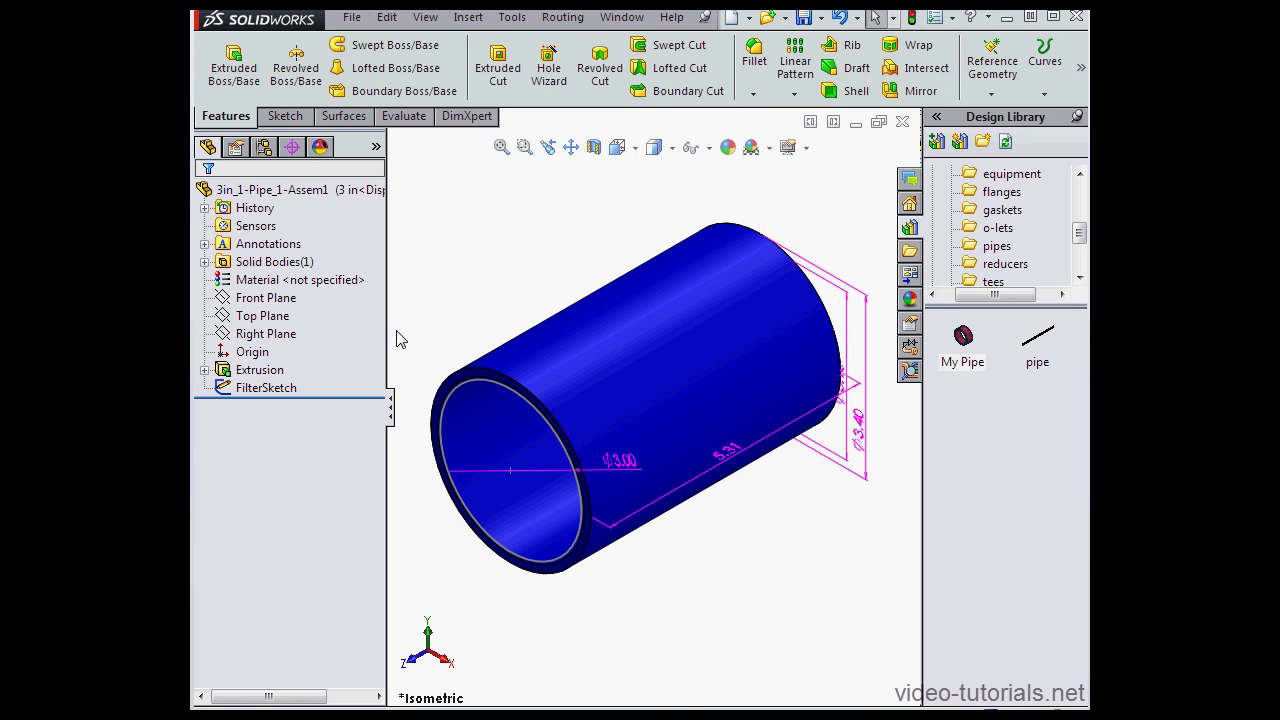
Step: Close the 3in pipe part saving its changes, then save all modified documents
left_click(902, 121)
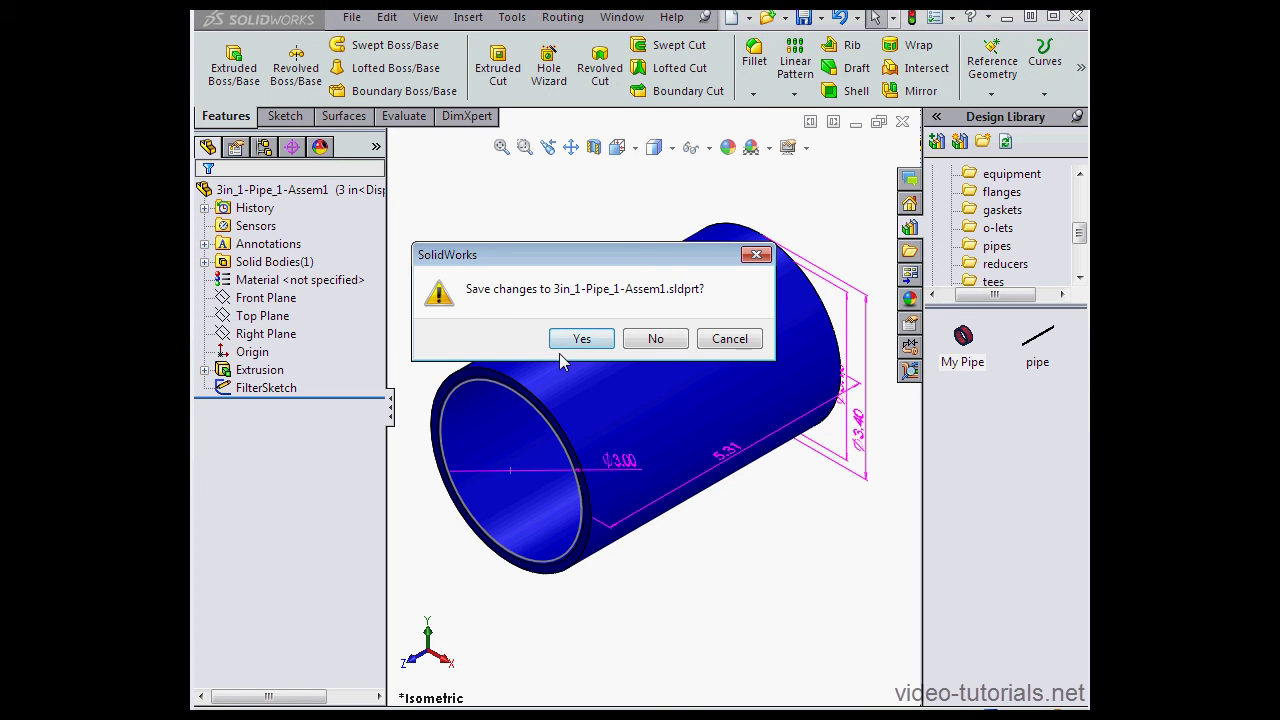
left_click(590, 342)
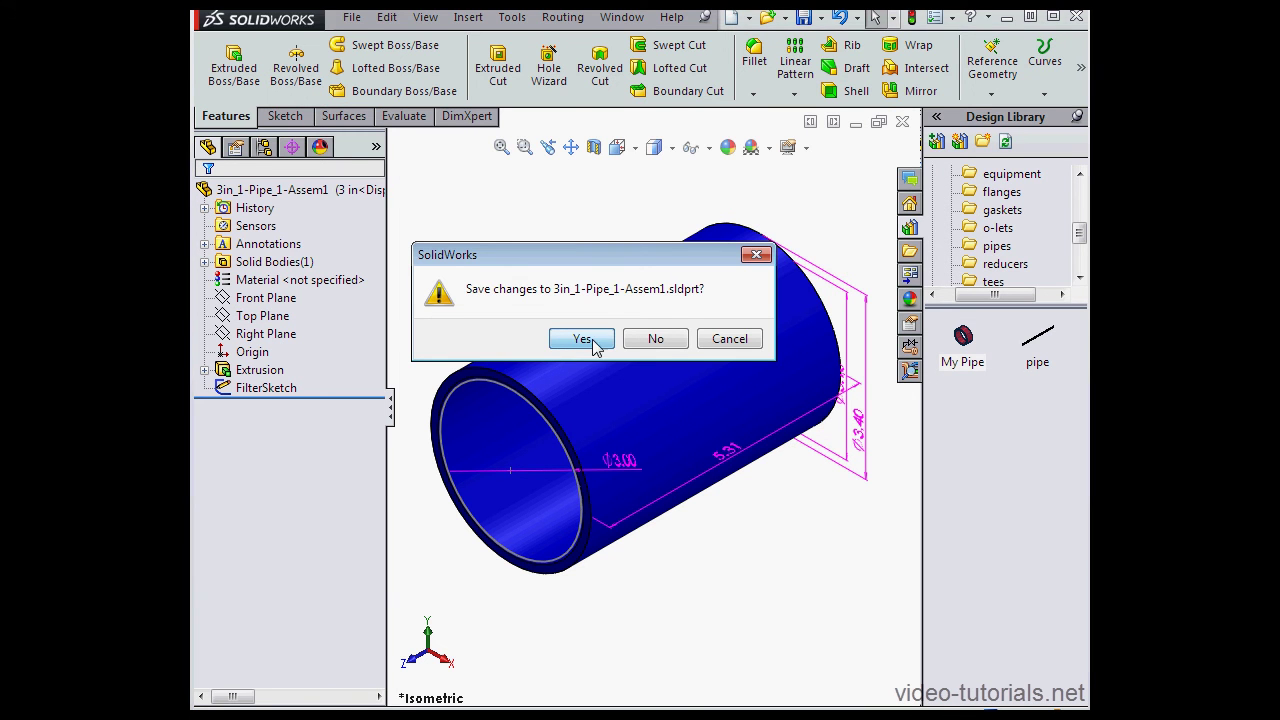
left_click(804, 20)
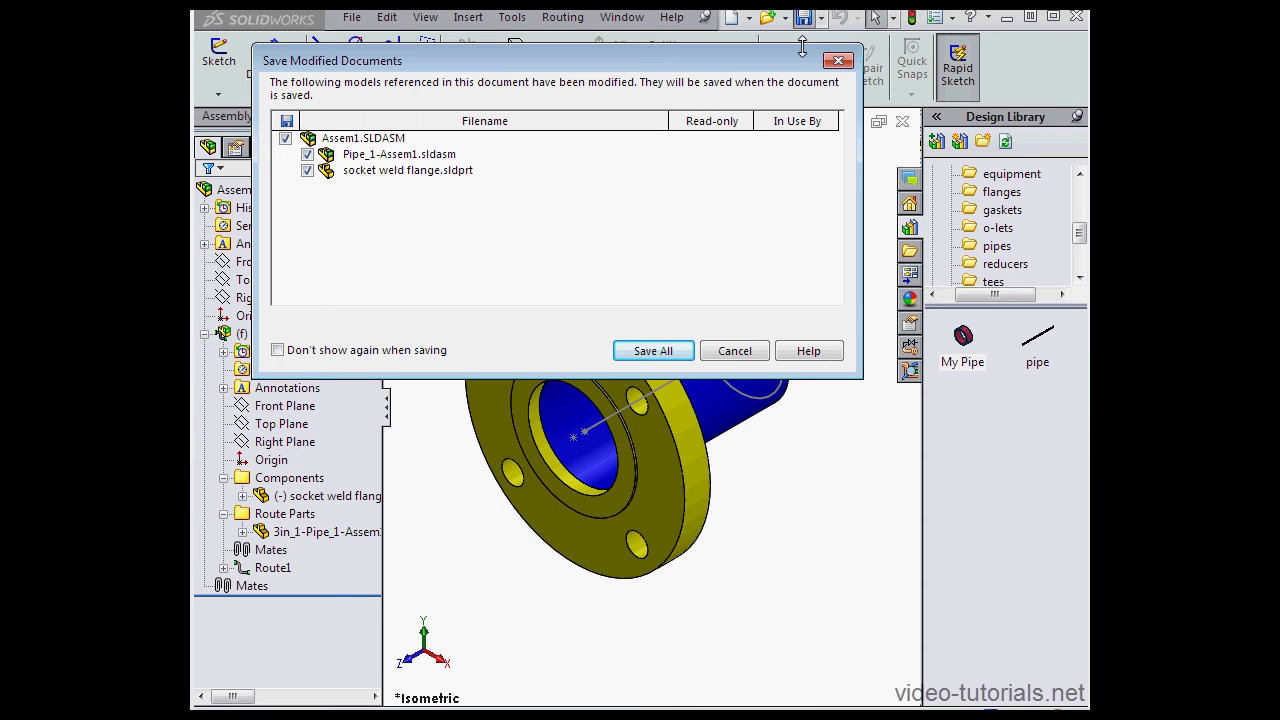
left_click(678, 344)
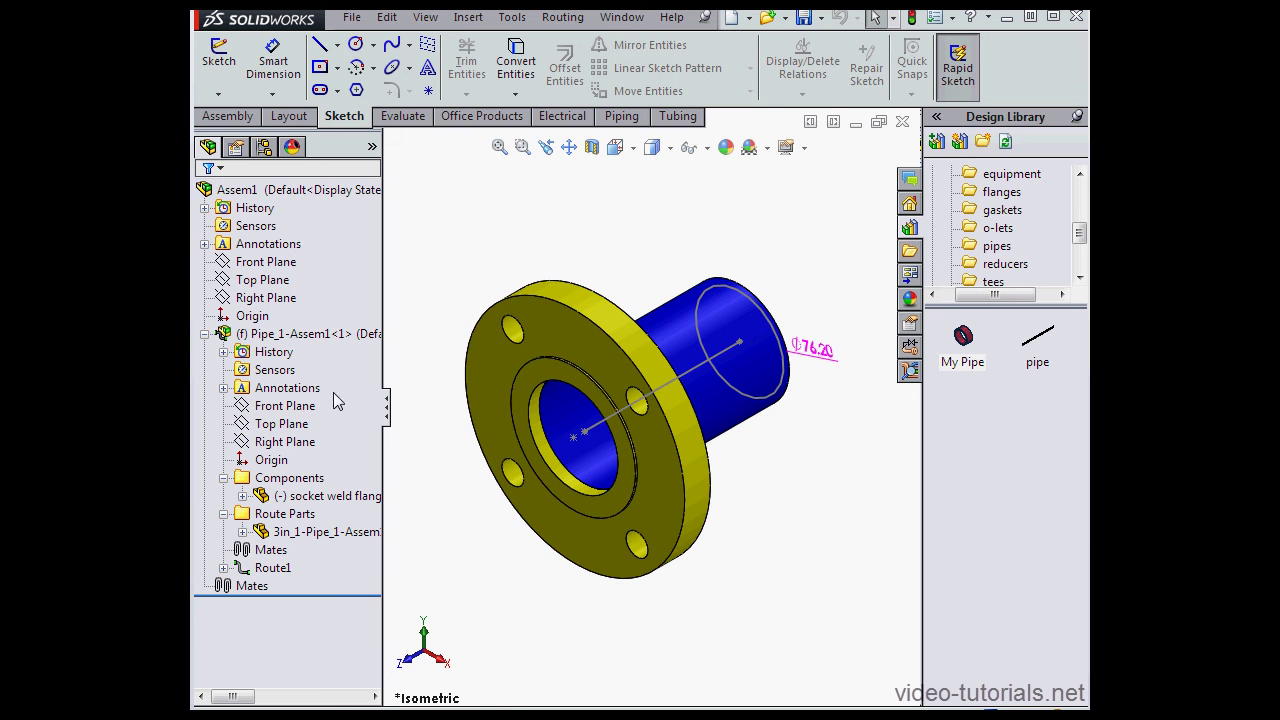
Step: Edit the route, change its diameter to Socket Flange 150-NPS2, and exit the route sketch
right_click(285, 334)
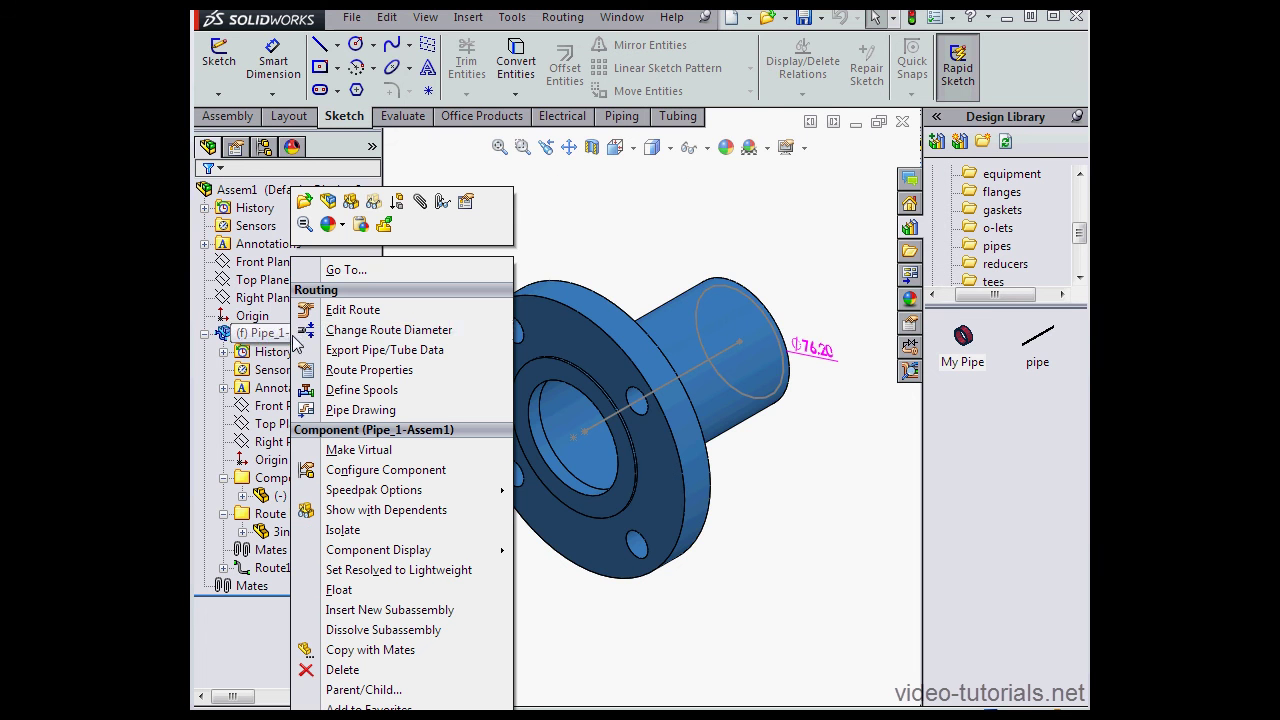
left_click(370, 311)
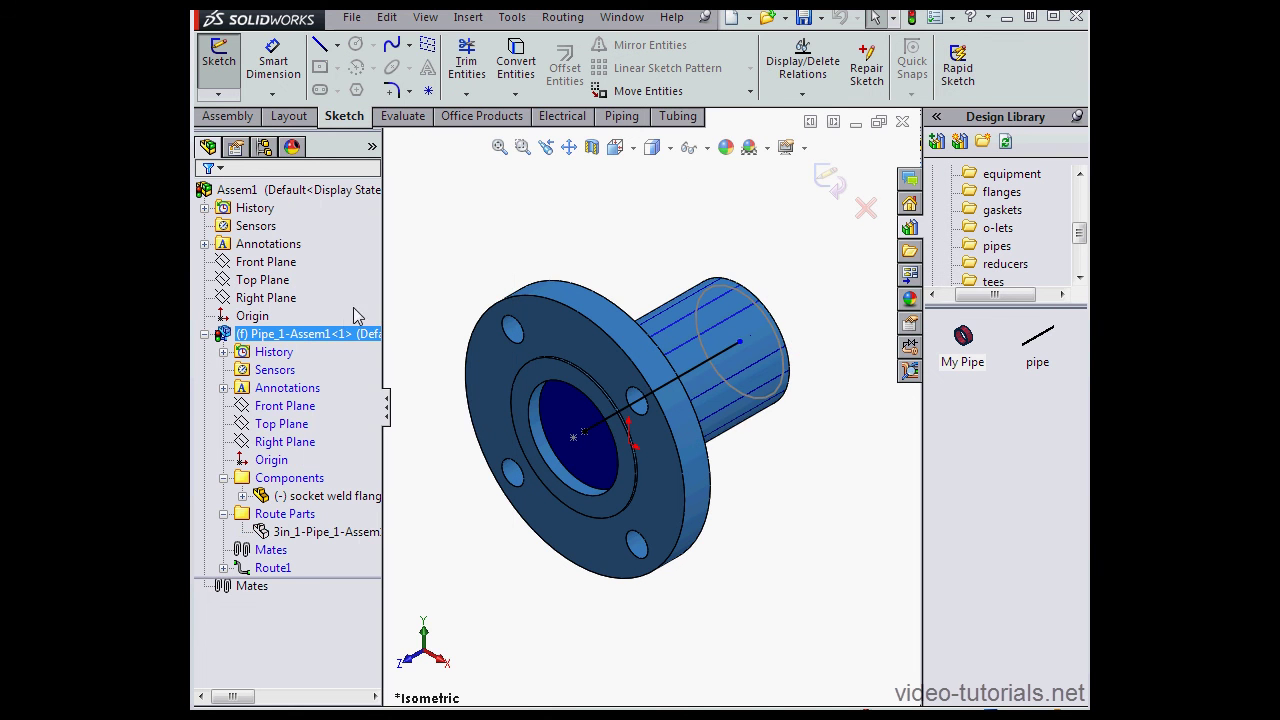
right_click(710, 370)
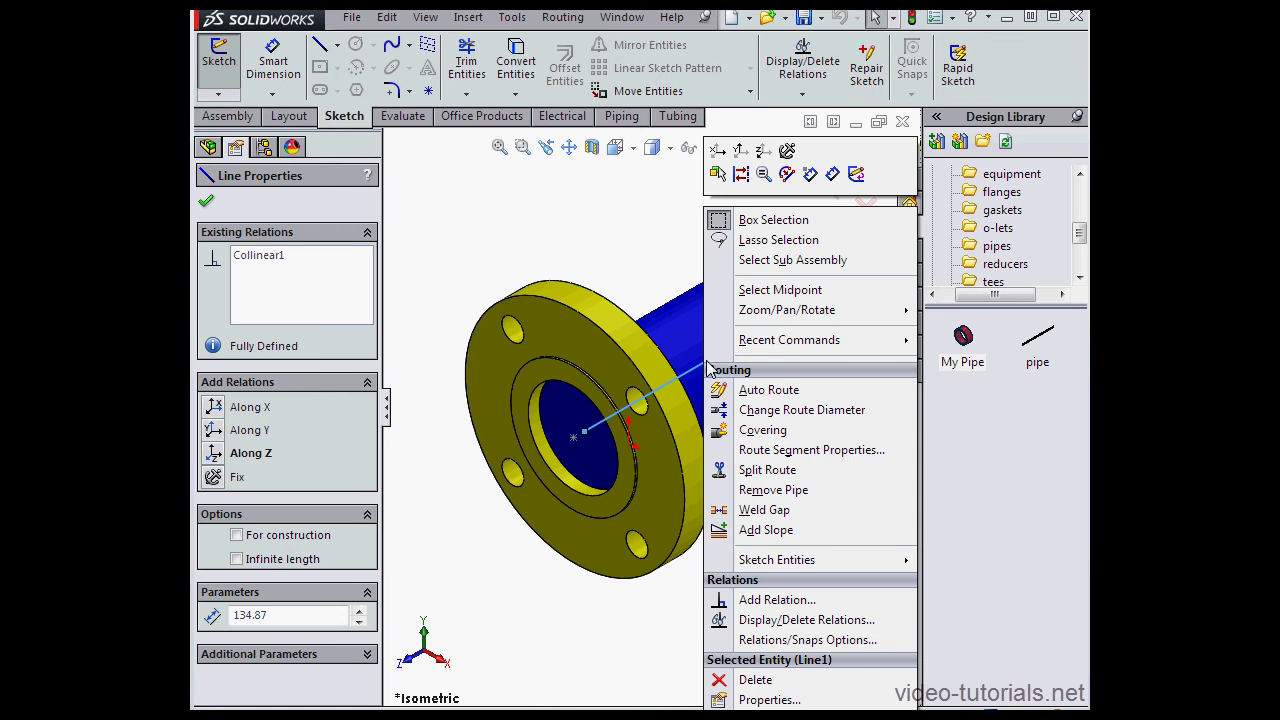
left_click(820, 410)
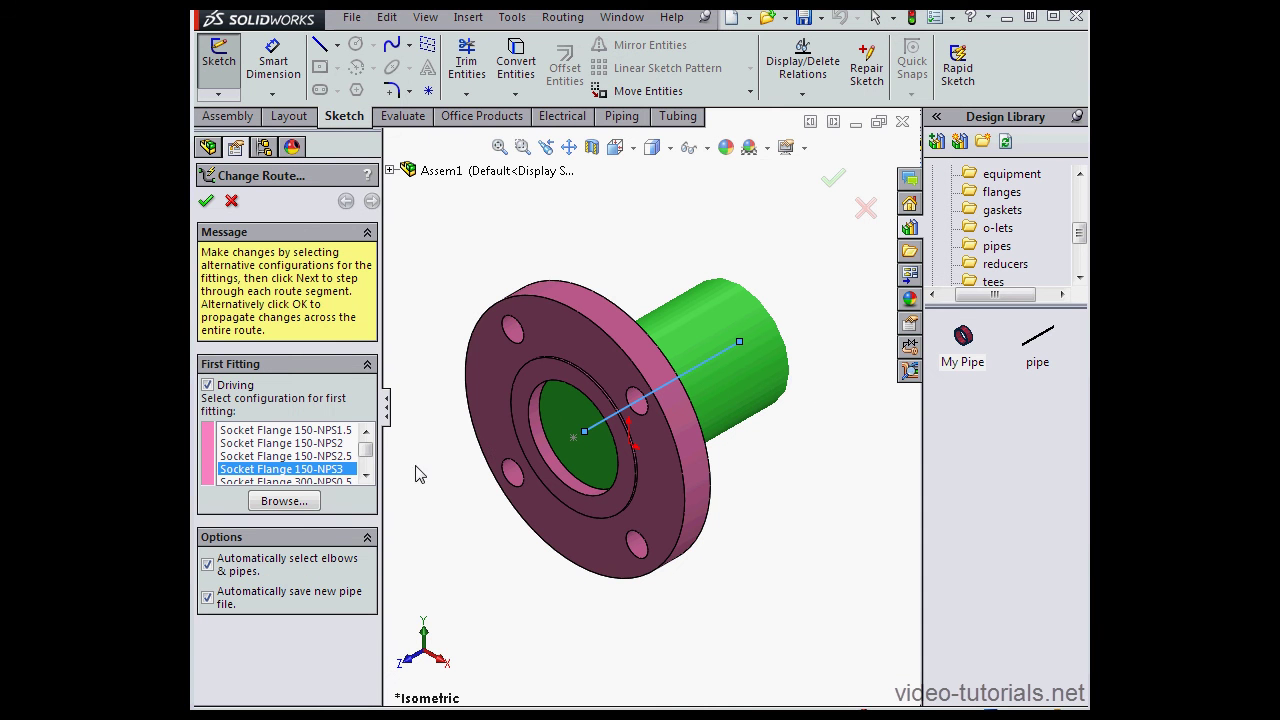
left_click(340, 443)
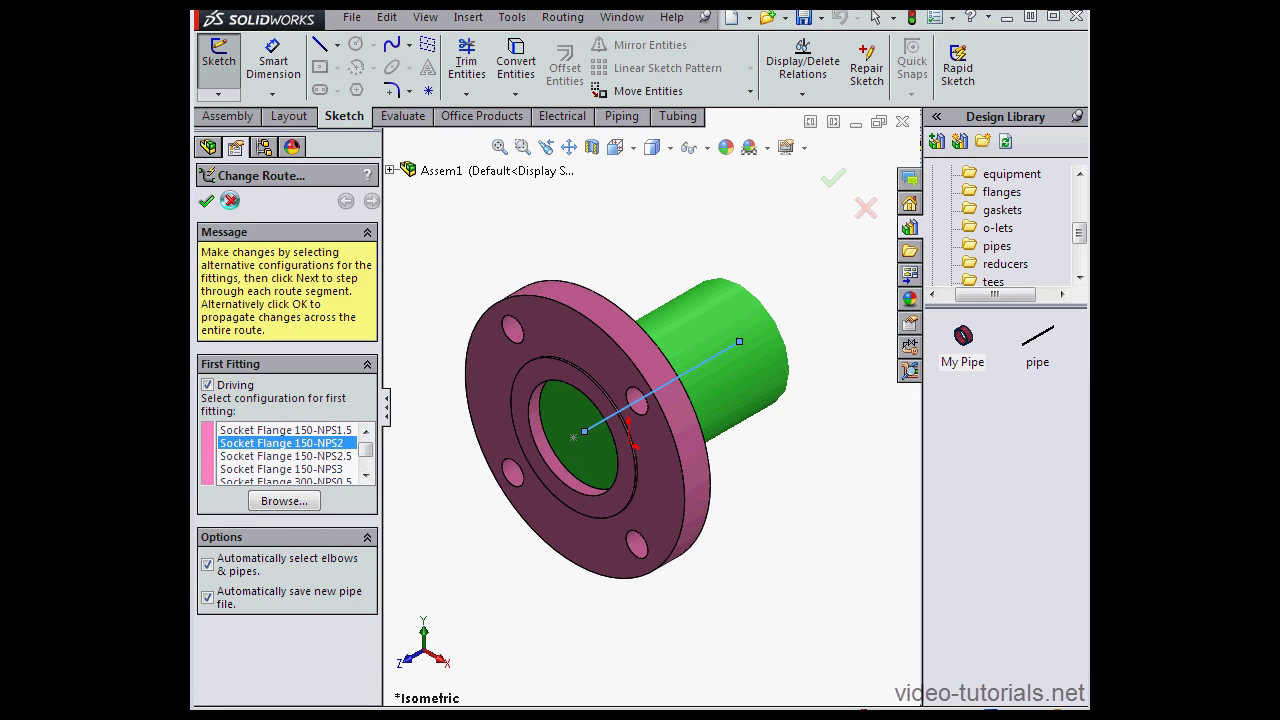
left_click(230, 200)
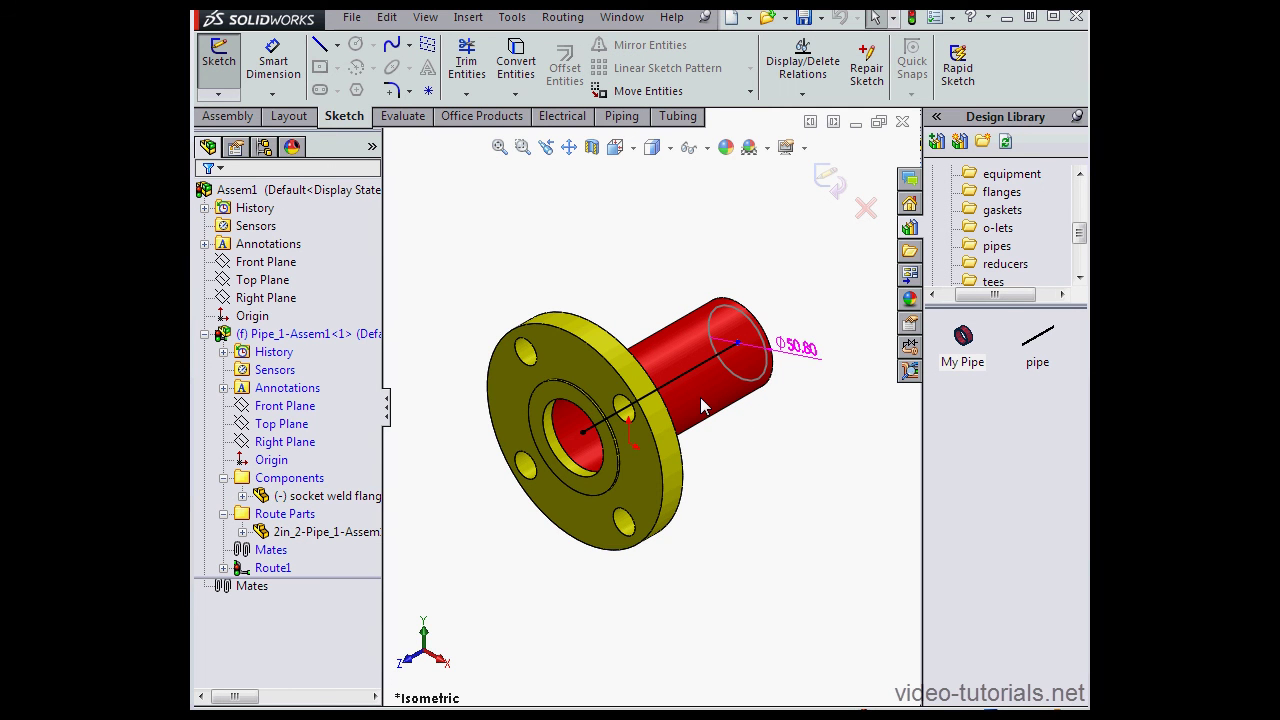
left_click(830, 180)
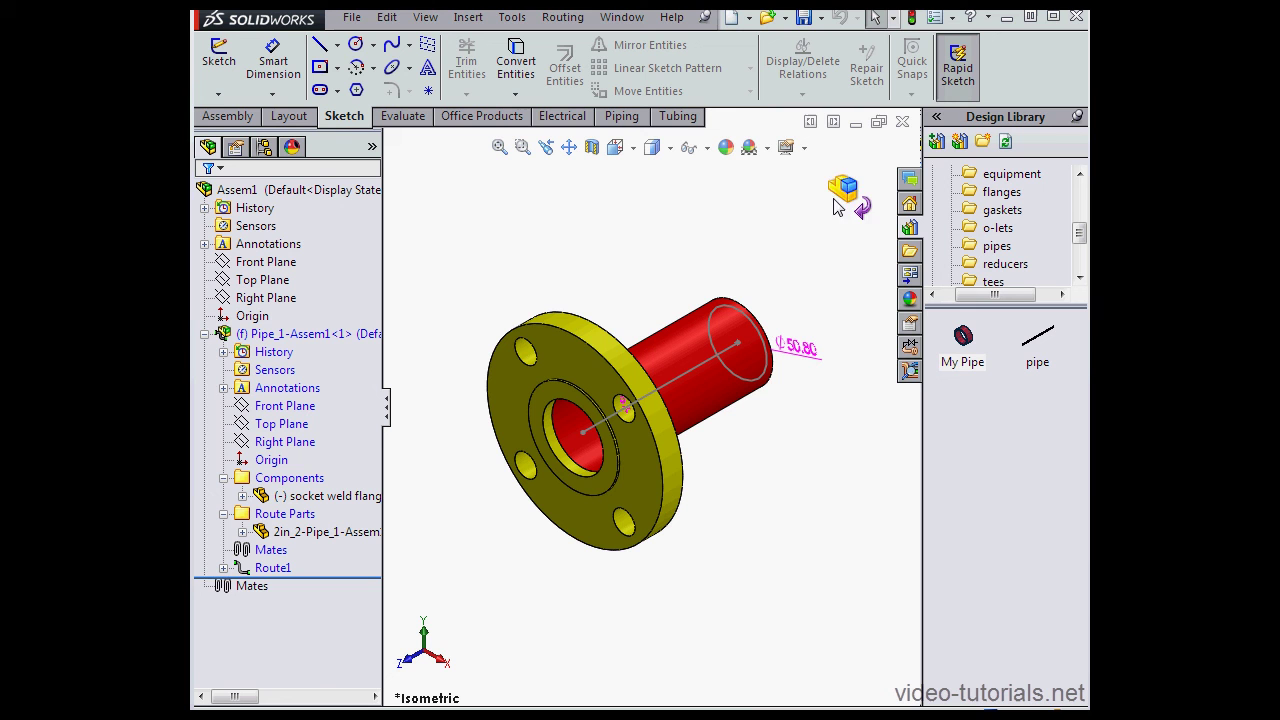